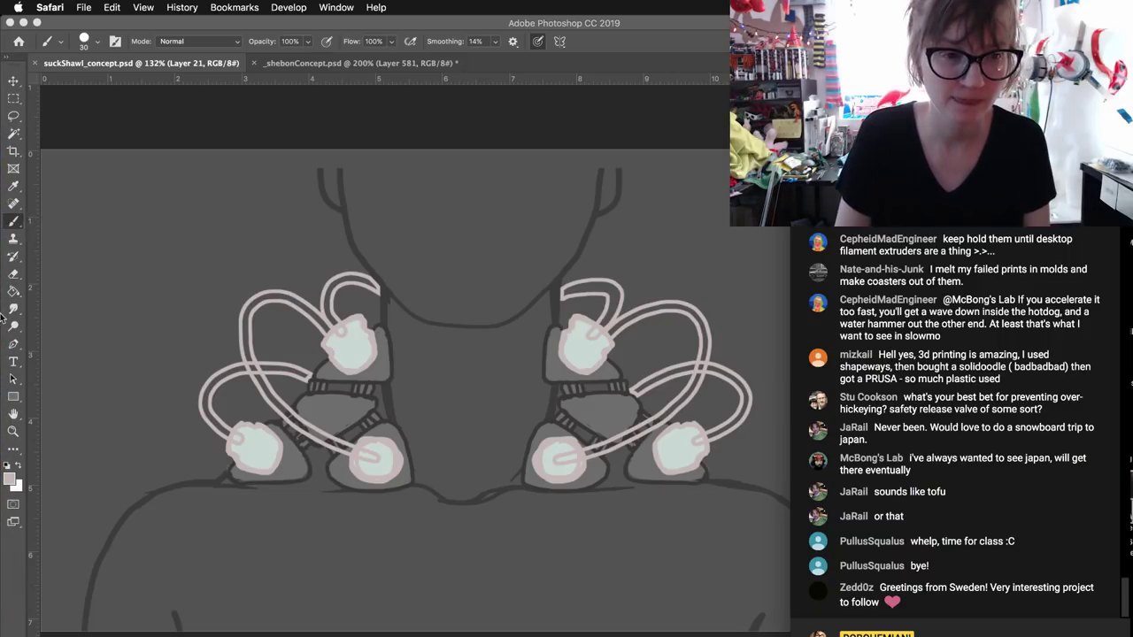
mouse_move(3, 316)
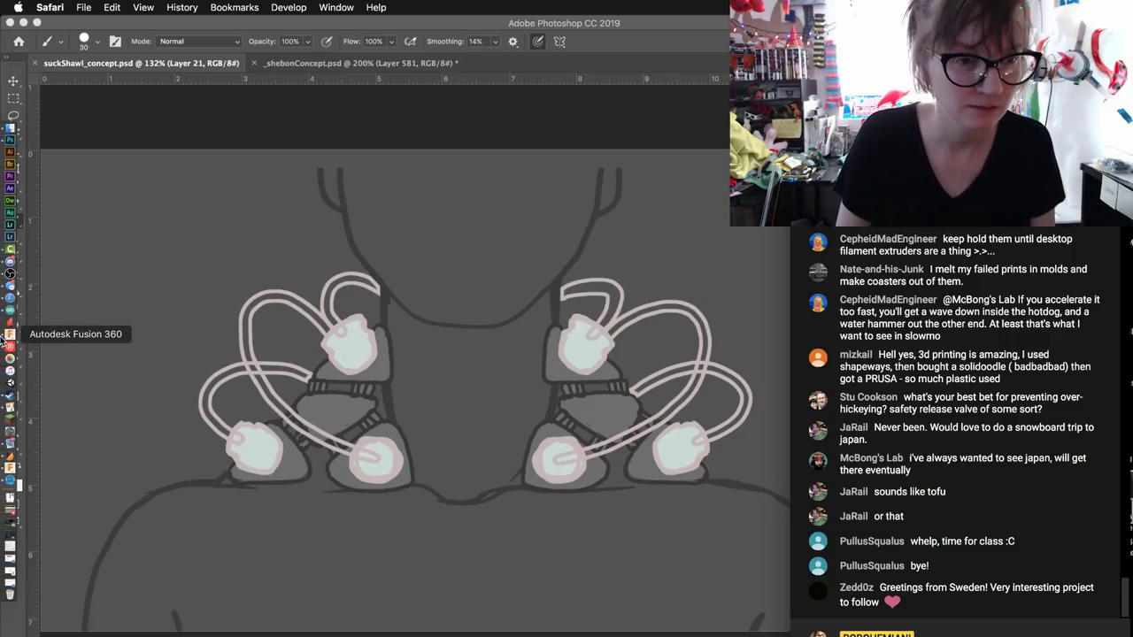
click(9, 276)
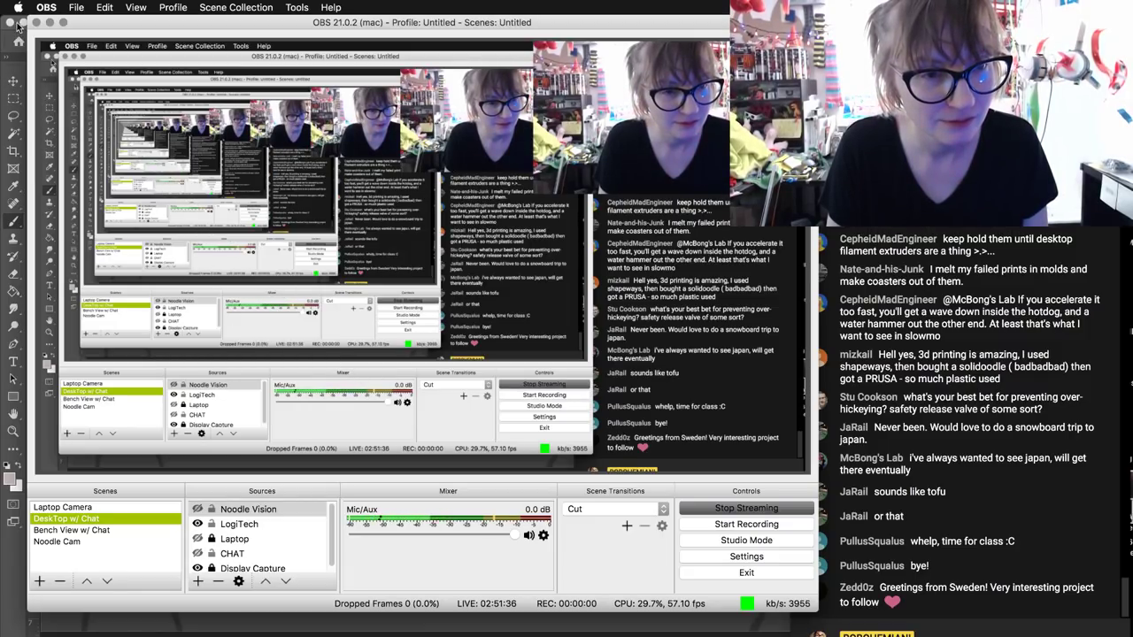
click(48, 23)
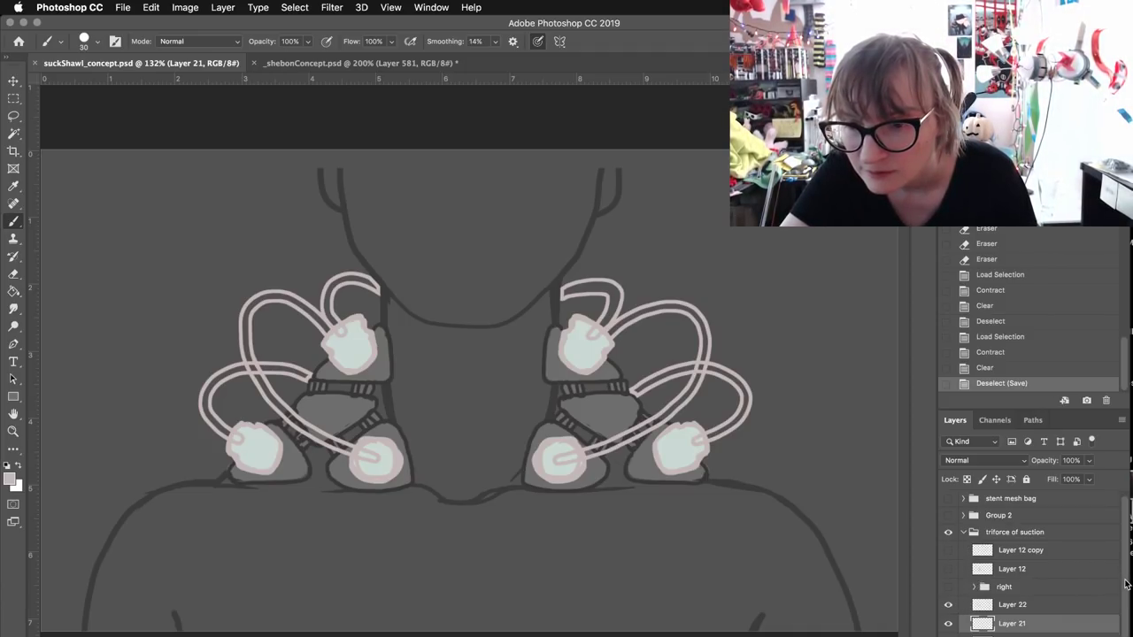
- Collapse and hide the triforce of suction group, keep Group 2 hidden, and show the side-profile sketch on Layer 1
scroll(1120, 613, down, 3)
scroll(1120, 614, up, 1)
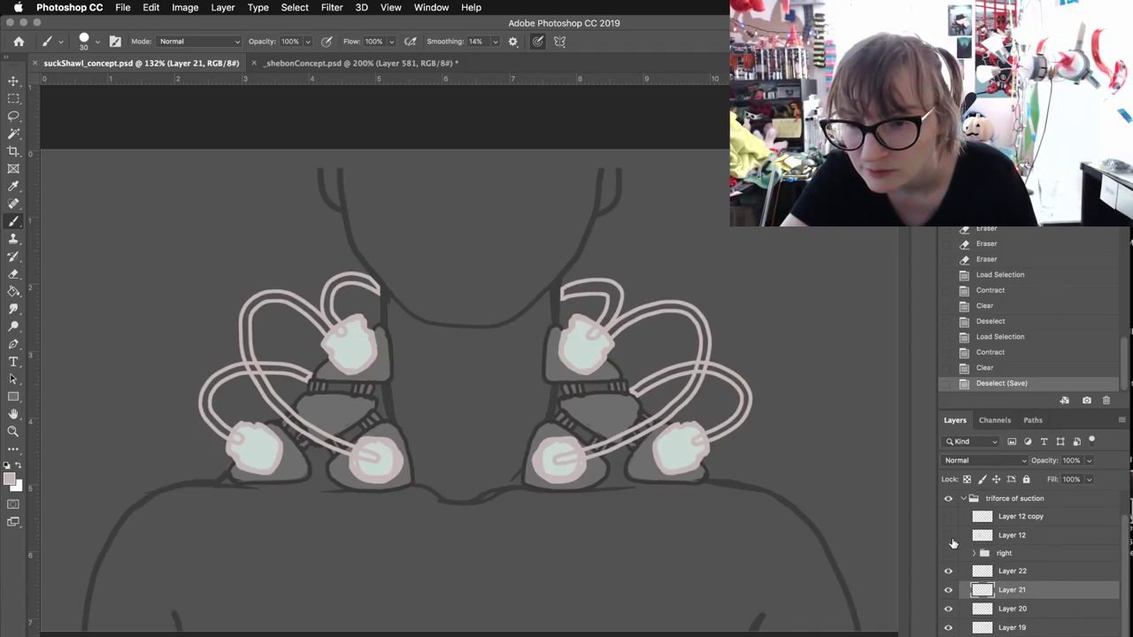
click(949, 535)
click(949, 536)
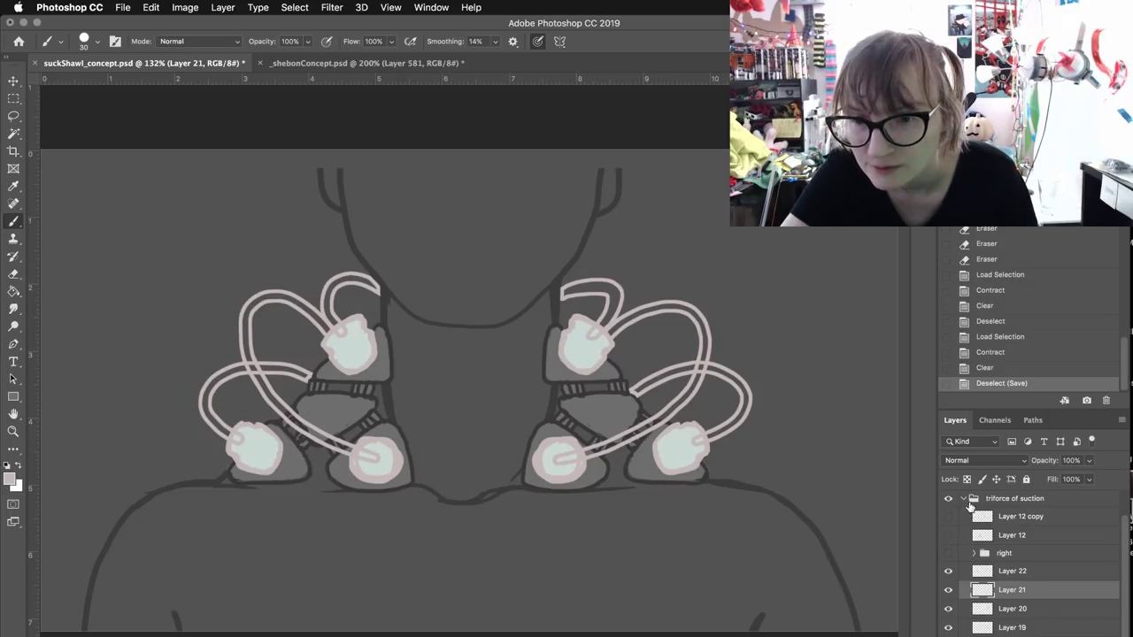
click(962, 499)
click(948, 532)
click(948, 516)
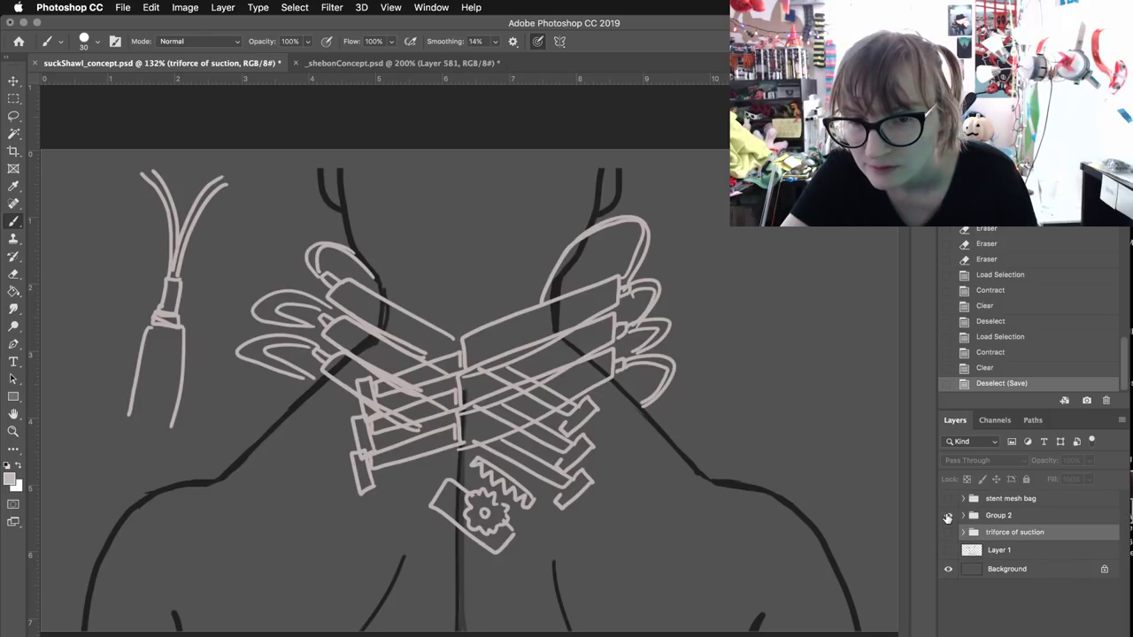
click(948, 515)
click(948, 550)
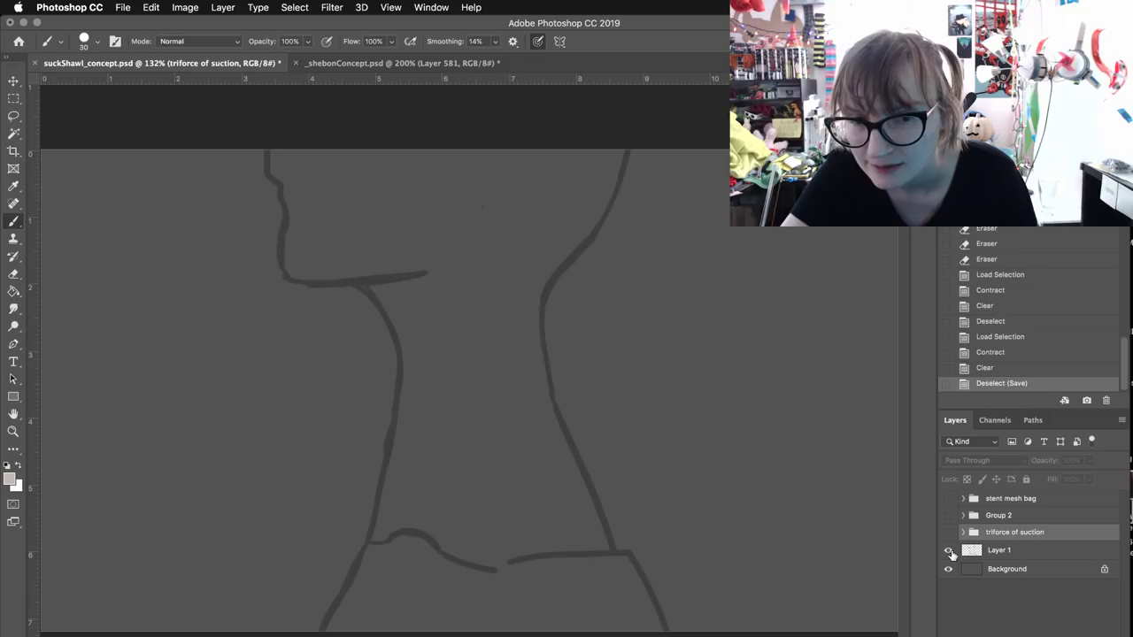
- Add a new layer directly above Layer 1 and set up a 9 px brush with a dark foreground colour
click(977, 553)
key(super+shift+alt+n)
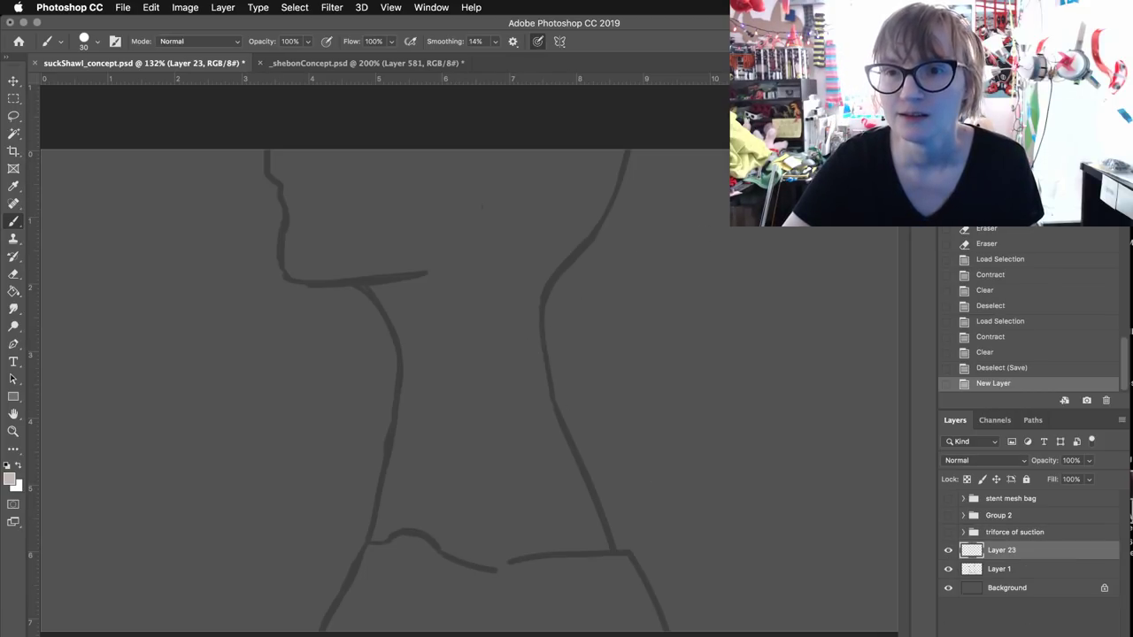
key(d)
key(x)
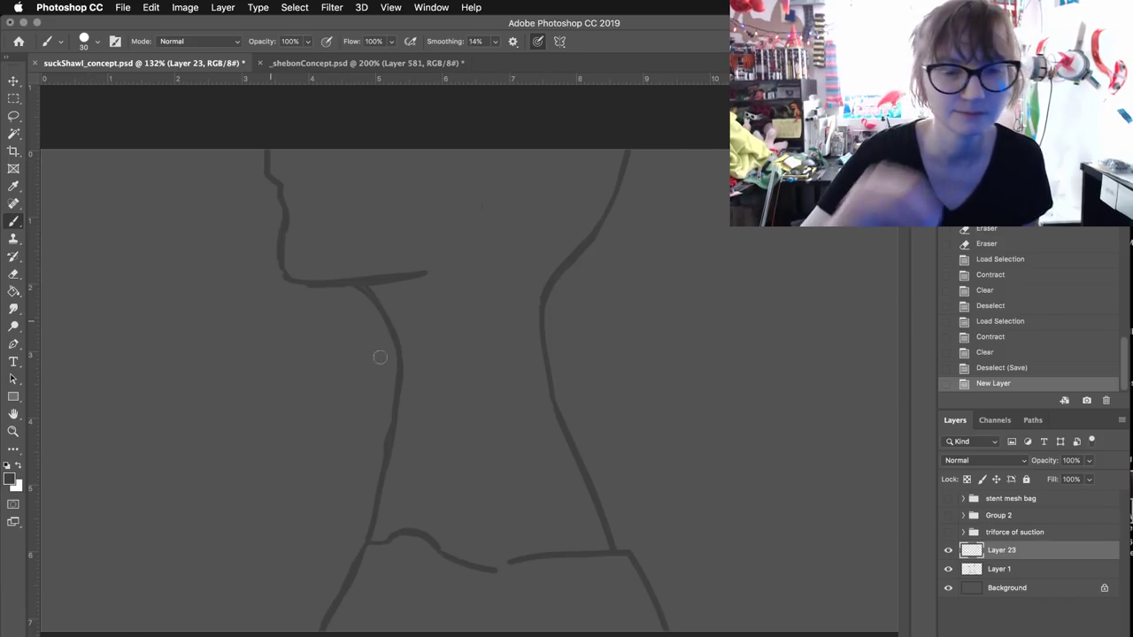
click(98, 44)
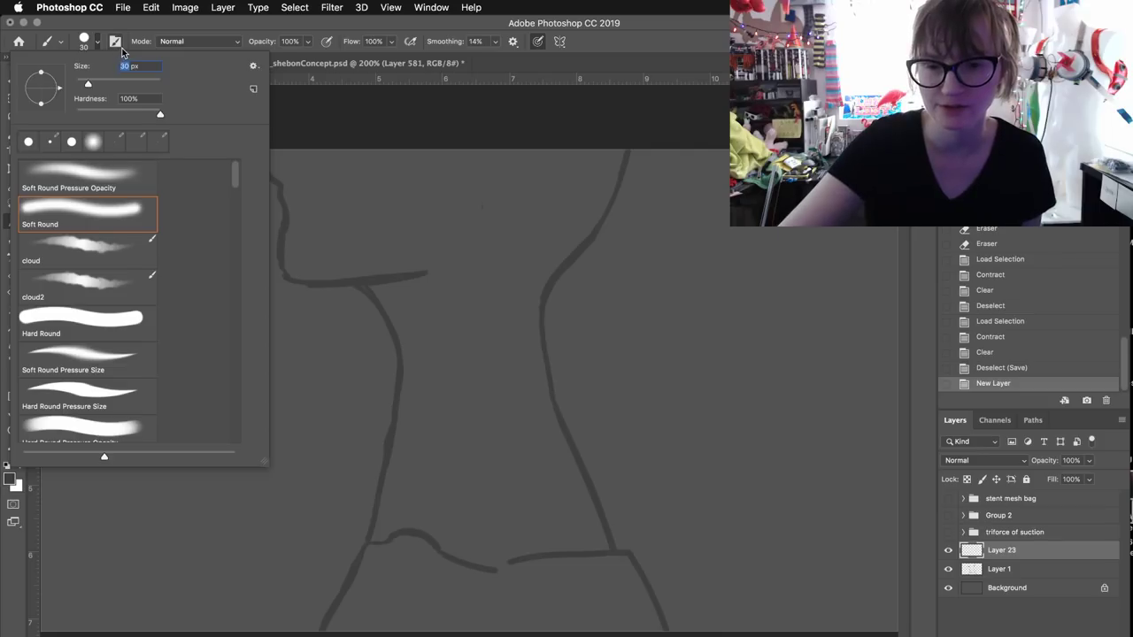
text(9)
key(Return)
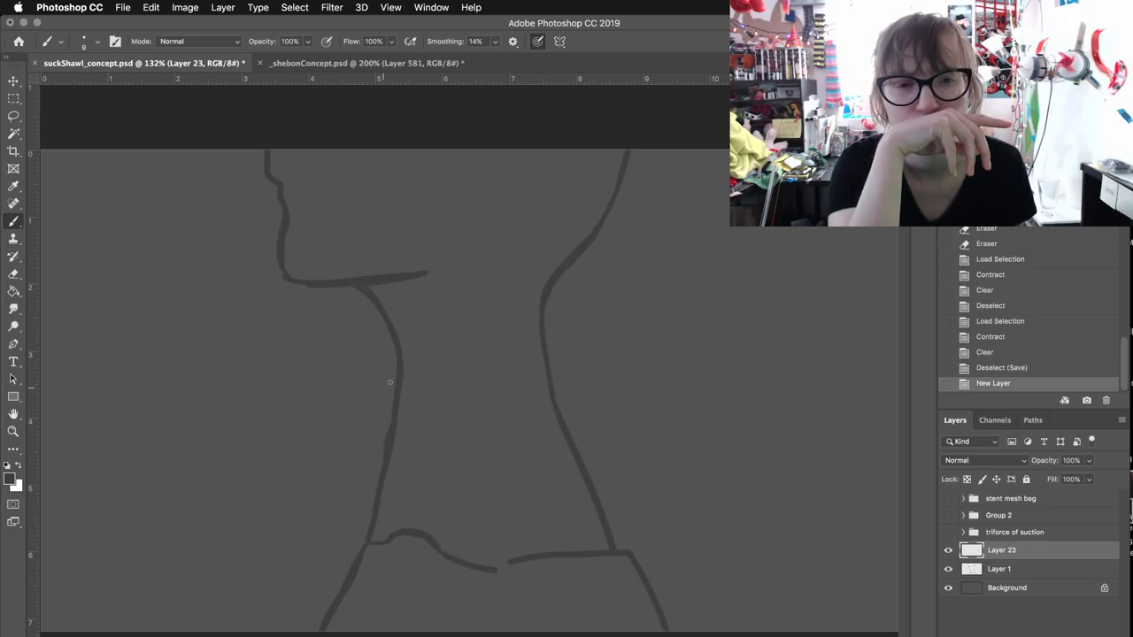
- Draw three suction cup outlines on the neck profile: one at the throat, a round one below the jaw, and one near the neck's base
mouse_move(387, 402)
mouse_down()
mouse_move(328, 390)
mouse_move(343, 432)
mouse_move(387, 432)
mouse_up()
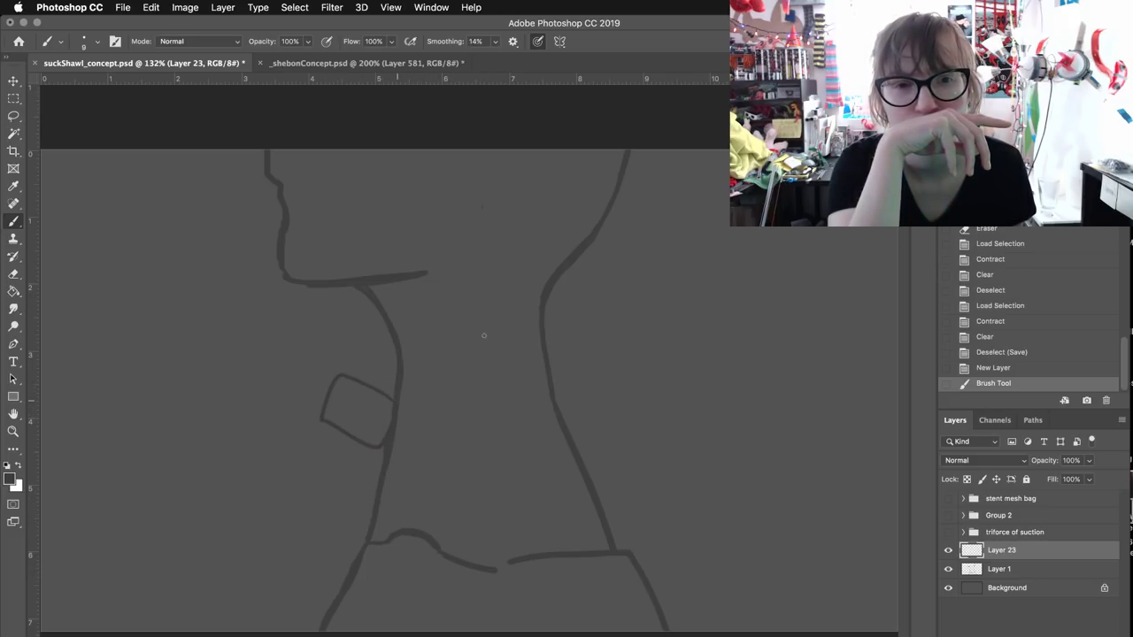
mouse_move(500, 277)
mouse_down()
mouse_move(471, 344)
mouse_move(496, 276)
mouse_up()
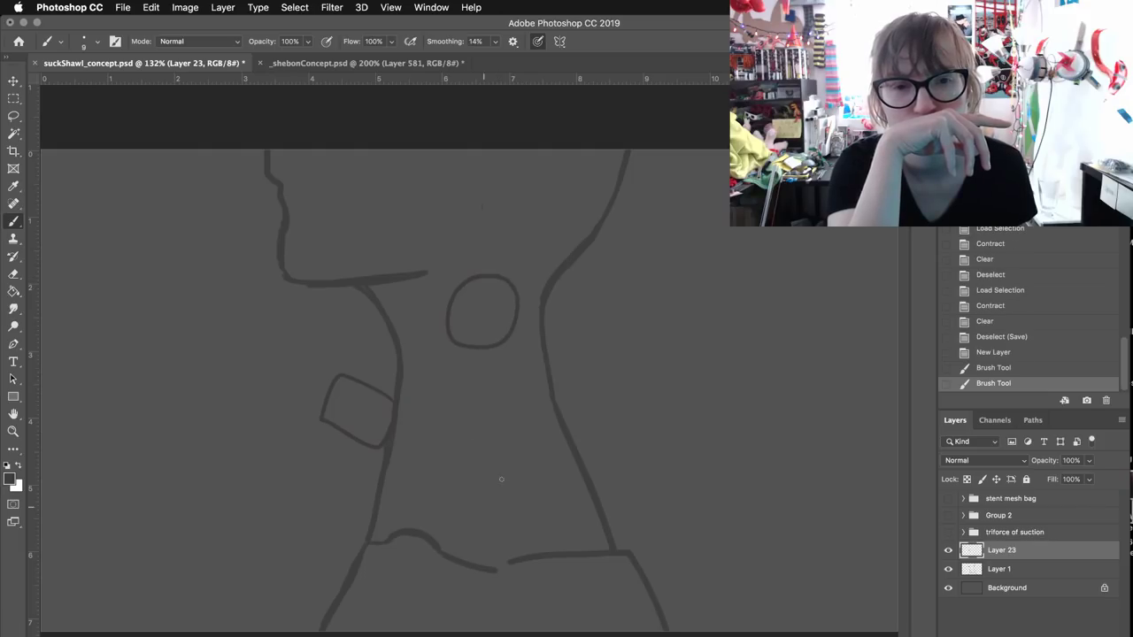
mouse_move(498, 467)
mouse_down()
mouse_move(527, 469)
mouse_move(544, 489)
mouse_move(528, 522)
mouse_move(480, 521)
mouse_move(471, 487)
mouse_move(494, 462)
mouse_move(528, 457)
mouse_move(543, 514)
mouse_up()
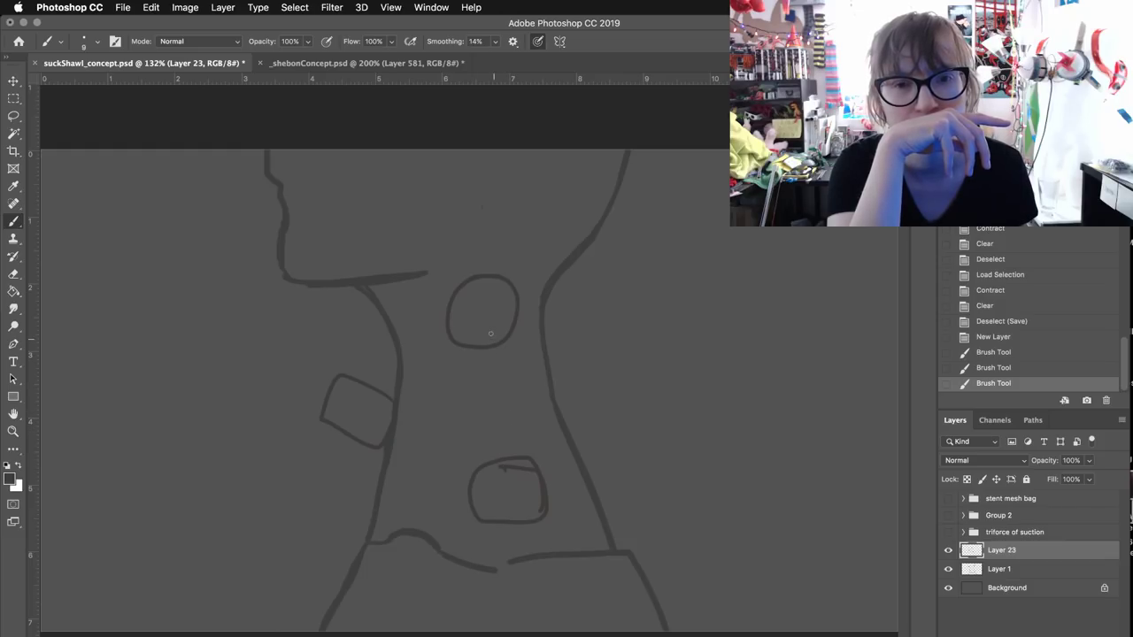
- Connect the centres of the three cup outlines with straight lines to form a triangle, and erase the overshoot at the lowest cup
drag(502, 485, 485, 316)
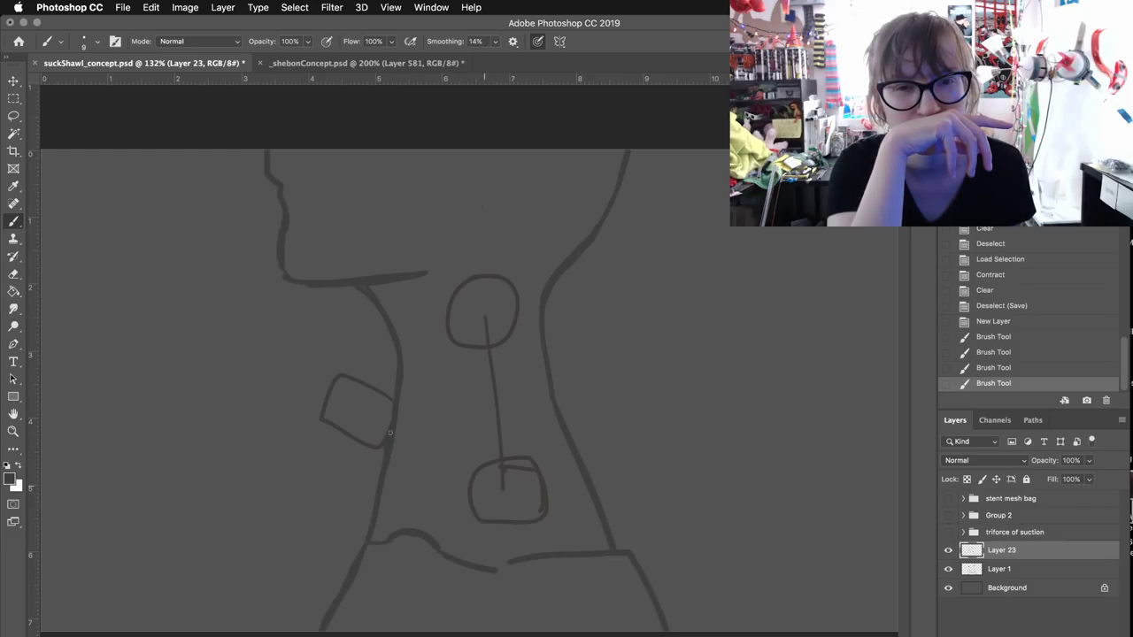
drag(366, 420, 503, 487)
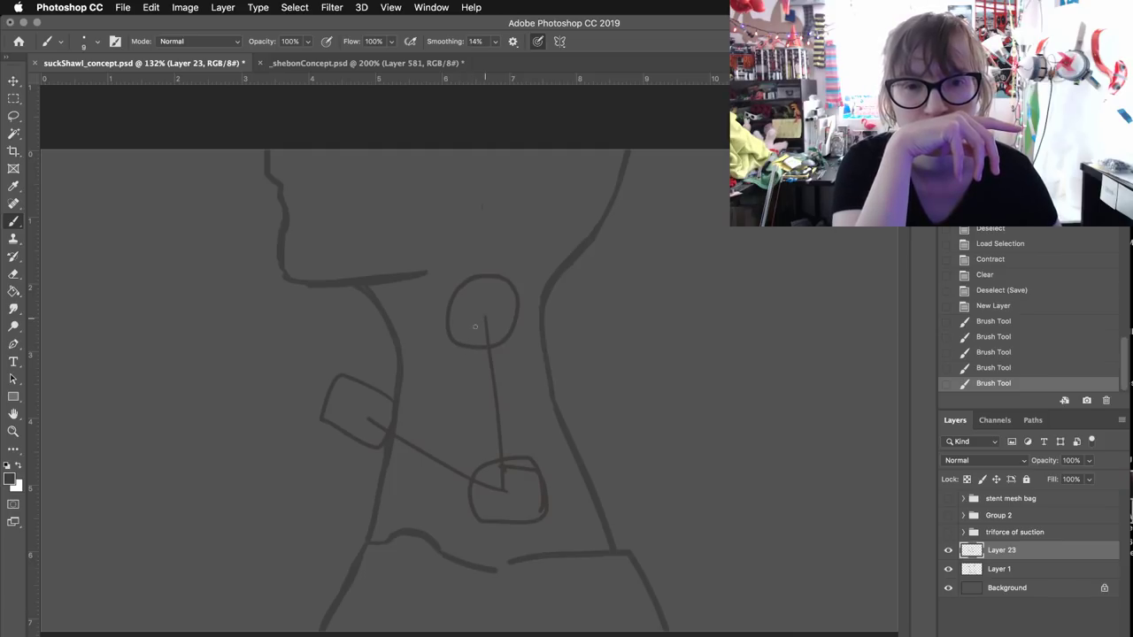
drag(485, 319, 377, 420)
key(super+z)
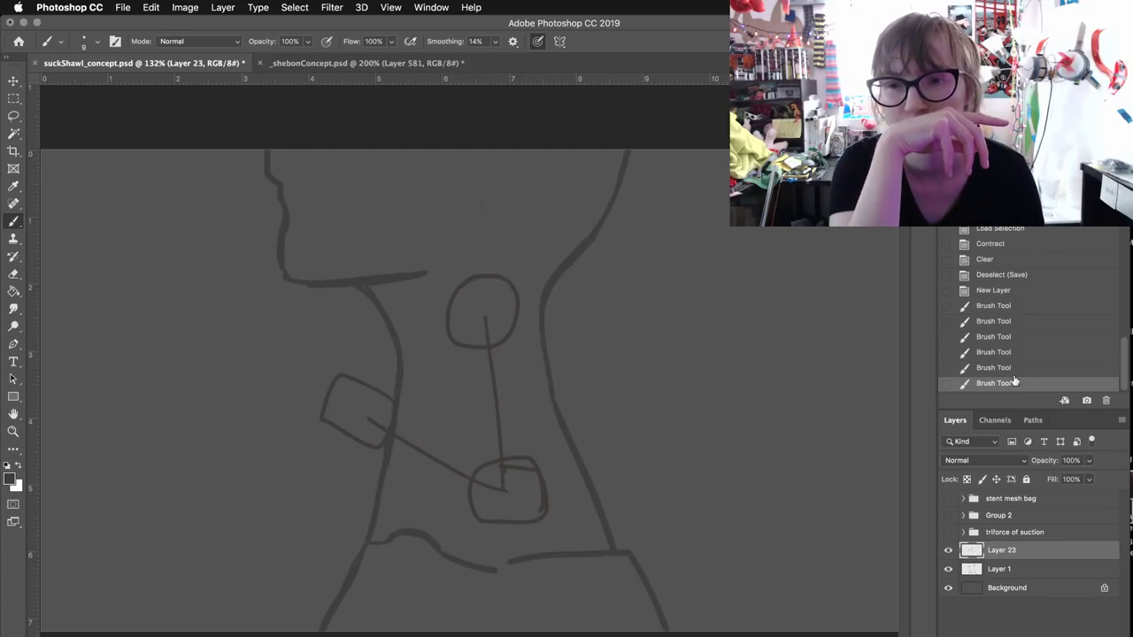
drag(485, 317, 361, 420)
key(super+z)
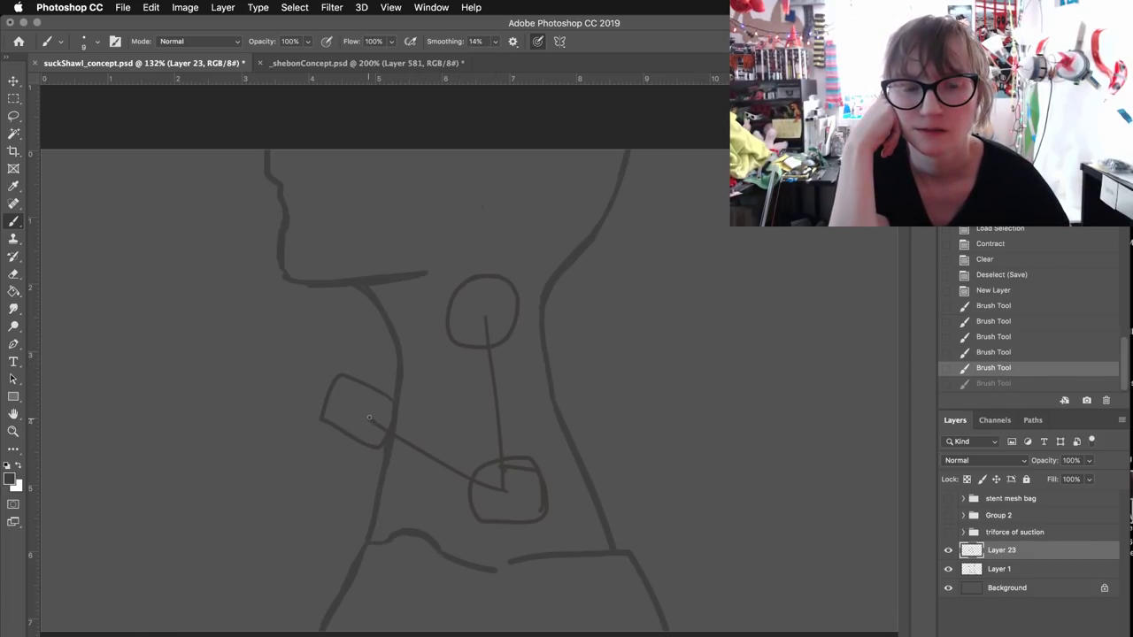
drag(372, 421, 485, 317)
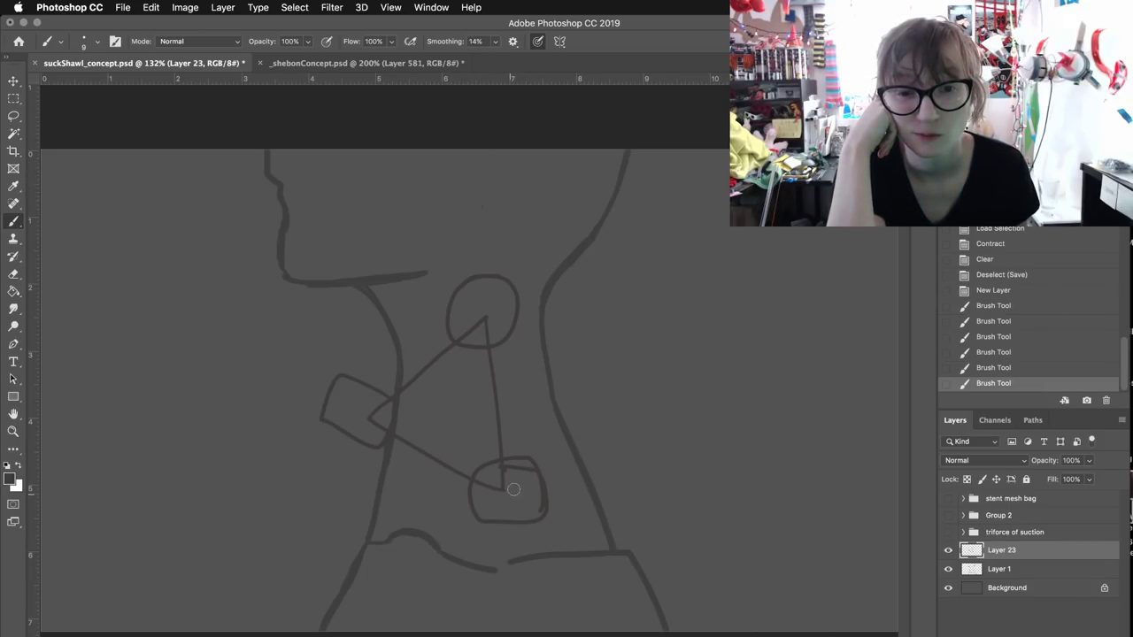
drag(510, 493, 503, 492)
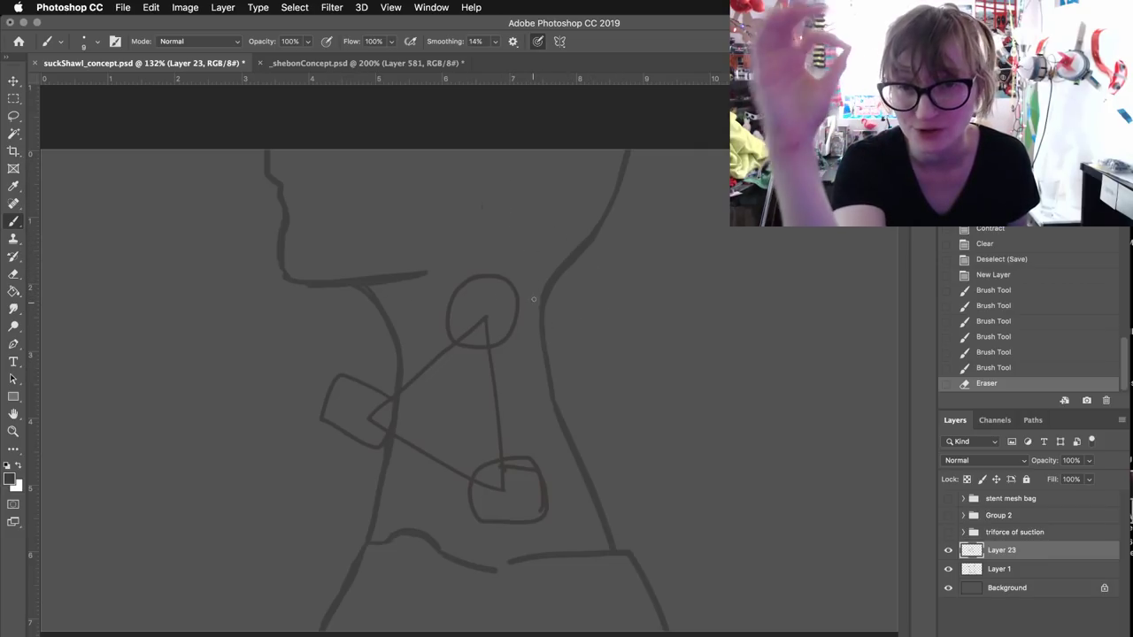
- Toggle Layer 23 off and on to check it, then move its cup triangle slightly down the neck
click(948, 552)
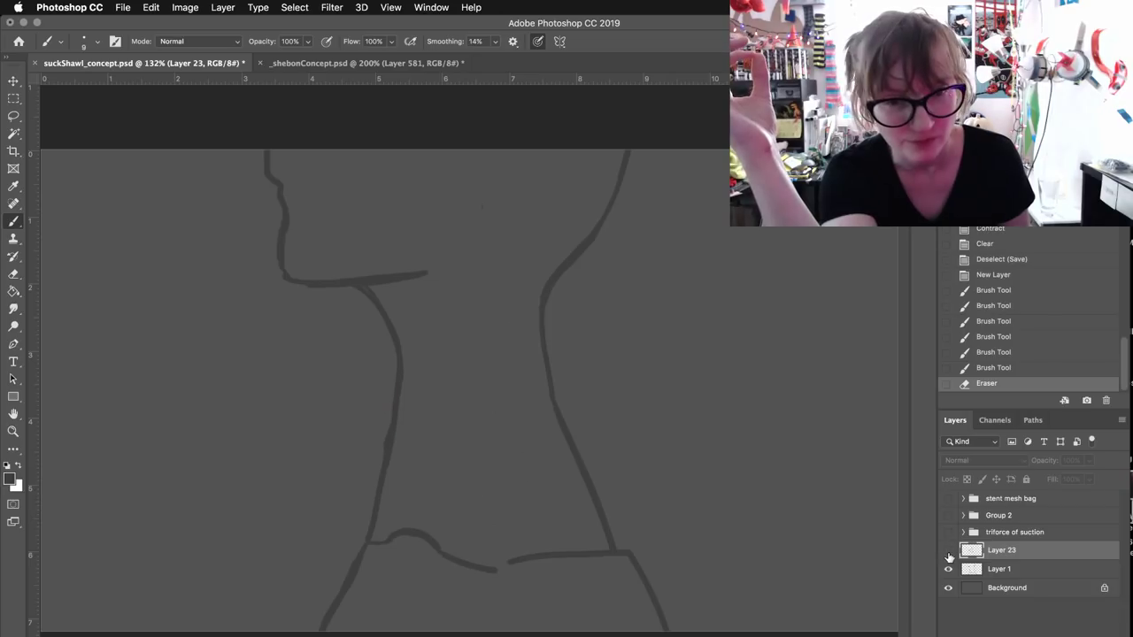
click(948, 552)
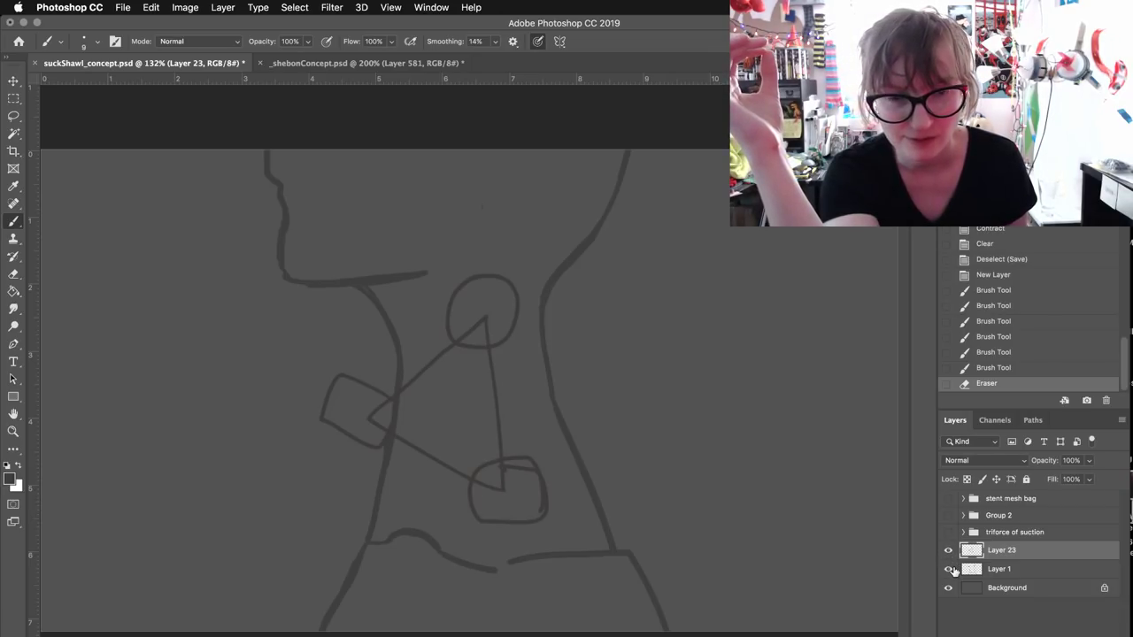
click(13, 81)
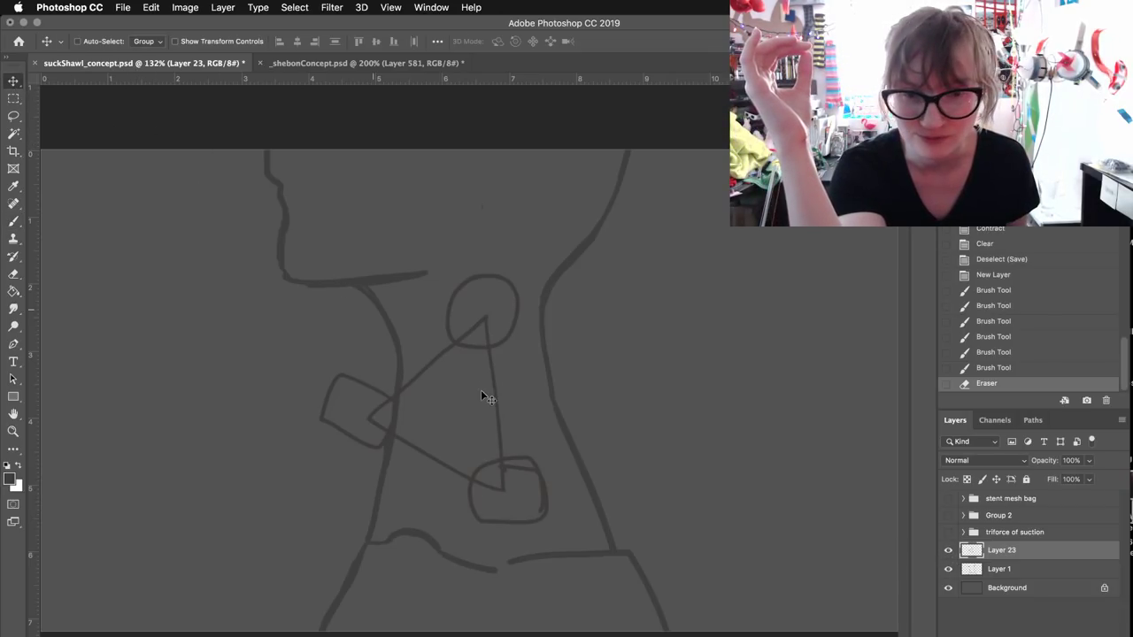
mouse_move(462, 407)
mouse_down()
mouse_move(461, 420)
mouse_move(453, 390)
mouse_move(458, 405)
mouse_up()
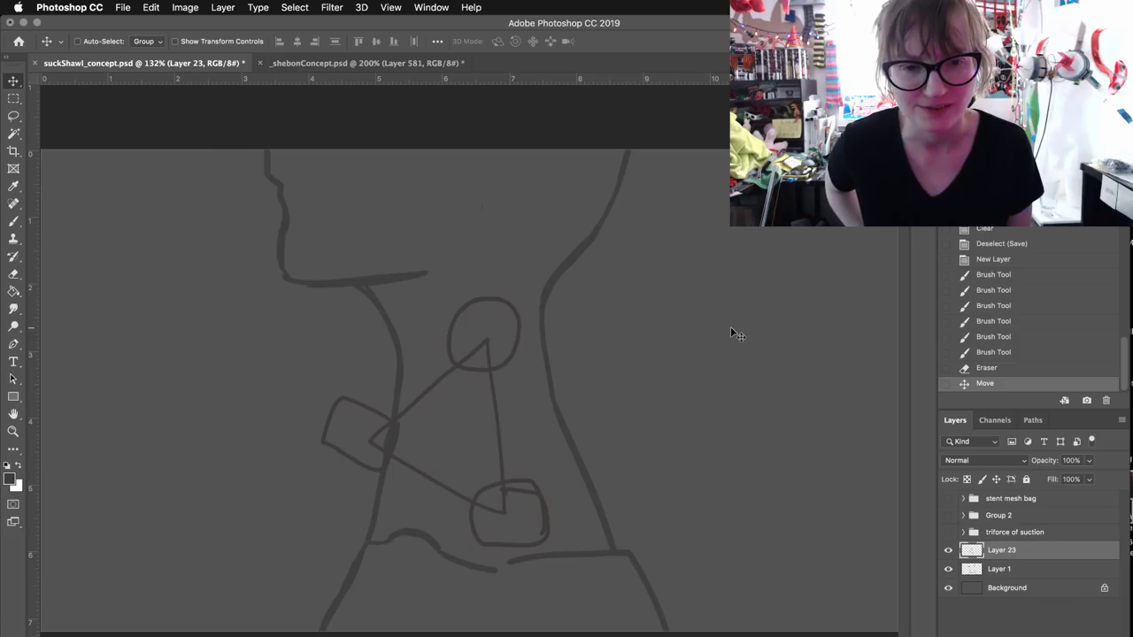
- Draw three overlapping elongated capsules slanting along the back of the neck, and erase the stray lines around the outermost one
click(13, 223)
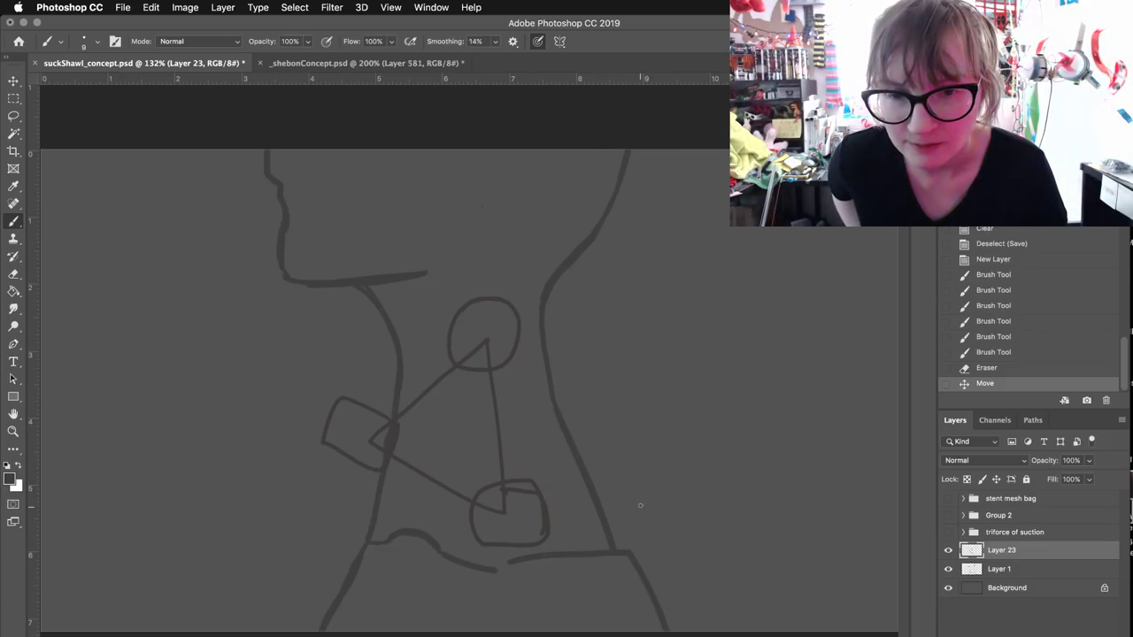
mouse_move(641, 506)
mouse_down()
mouse_move(668, 494)
mouse_move(634, 382)
mouse_move(618, 363)
mouse_move(595, 392)
mouse_move(635, 504)
mouse_move(601, 475)
mouse_move(566, 349)
mouse_move(594, 363)
mouse_up()
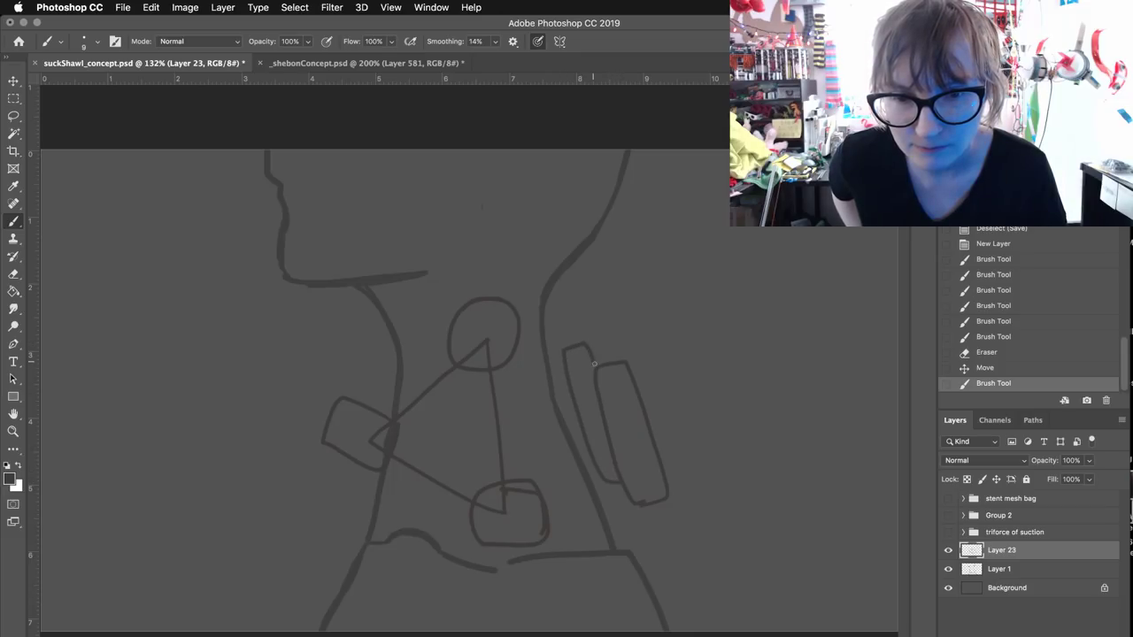
mouse_move(701, 492)
mouse_down()
mouse_move(655, 481)
mouse_move(623, 341)
mouse_up()
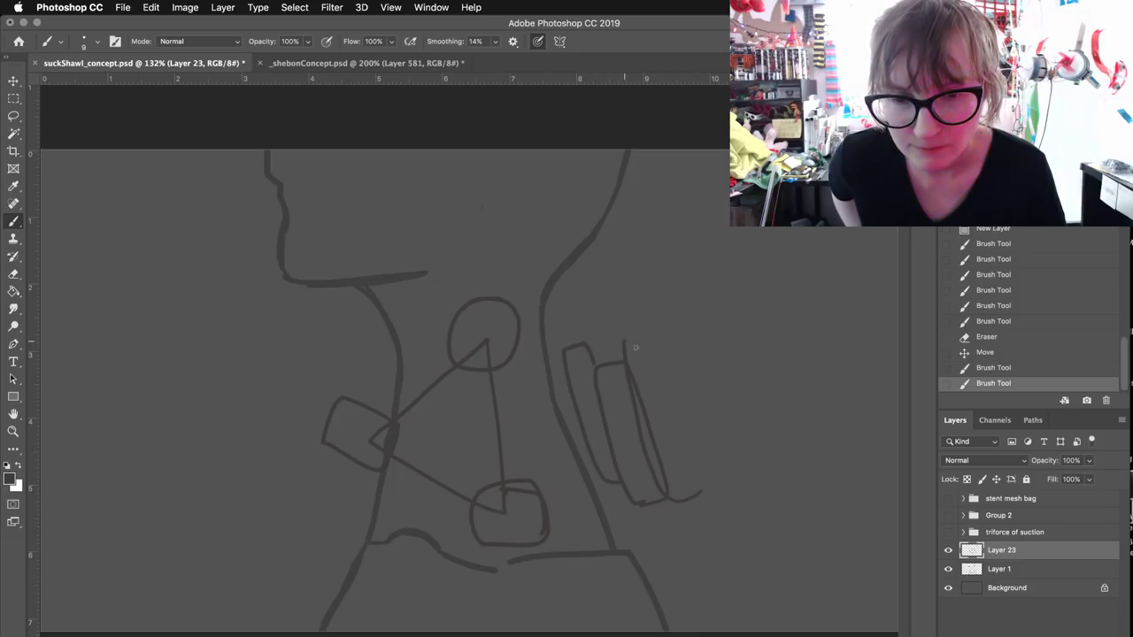
key(ctrl+z)
mouse_move(662, 373)
mouse_down()
mouse_move(634, 383)
mouse_move(639, 446)
mouse_move(663, 524)
mouse_move(684, 525)
mouse_move(665, 390)
mouse_up()
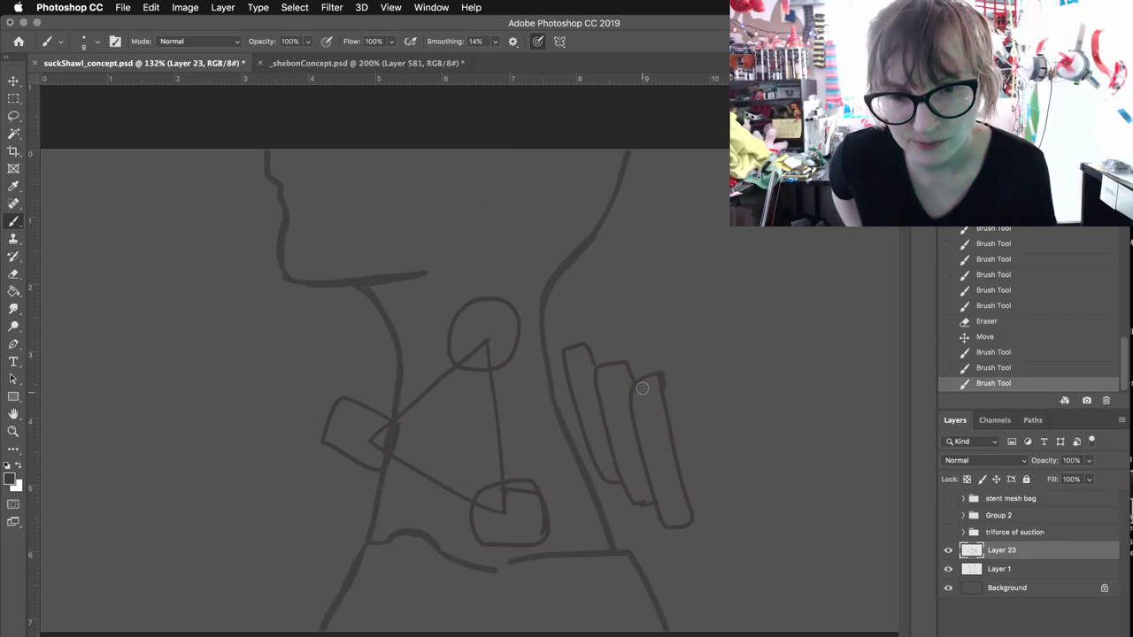
mouse_move(642, 388)
mouse_down()
mouse_move(655, 376)
mouse_move(648, 398)
mouse_up()
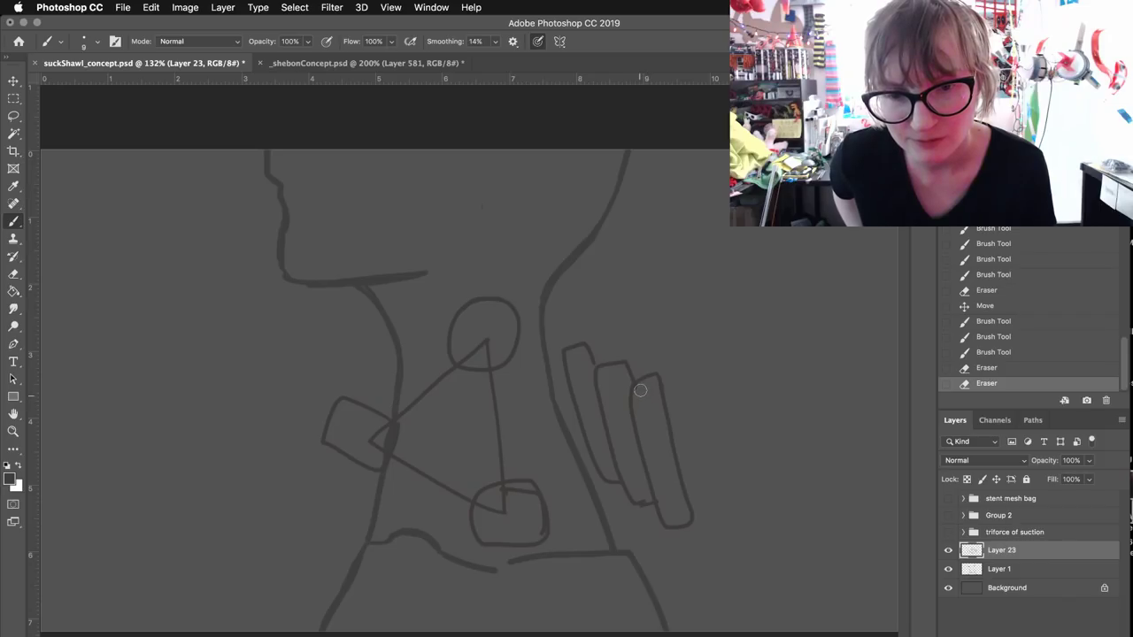
mouse_move(640, 390)
mouse_down()
mouse_move(641, 496)
mouse_move(639, 467)
mouse_up()
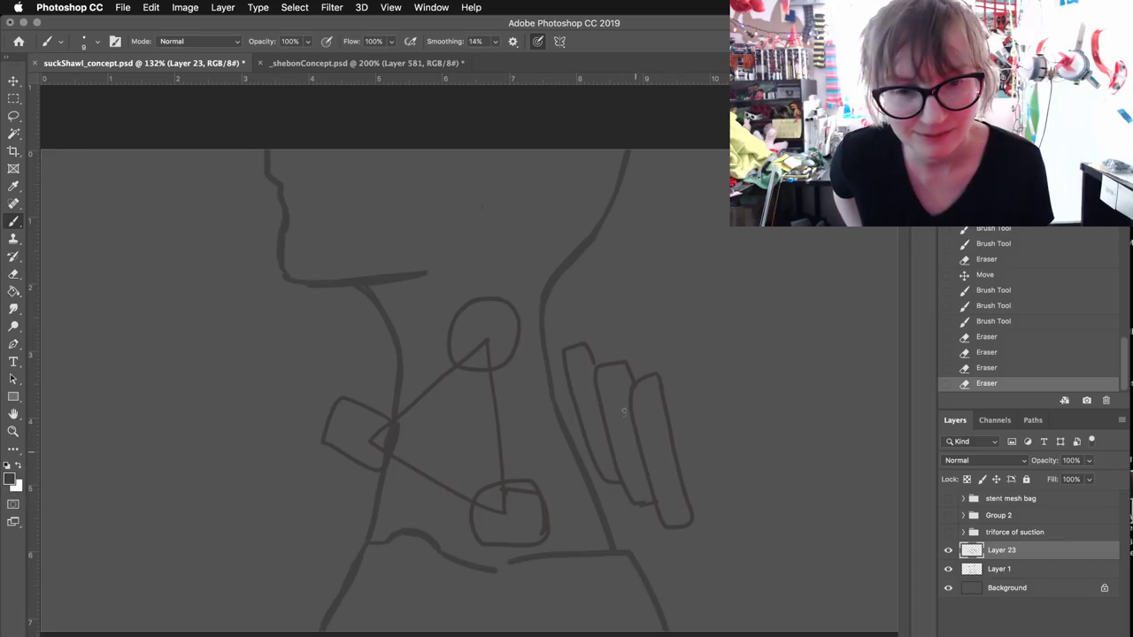
- Draw a short narrow tube stub at the upper end of each capsule, and erase excess line where the outermost stub meets its capsule
drag(641, 354, 645, 384)
click(999, 369)
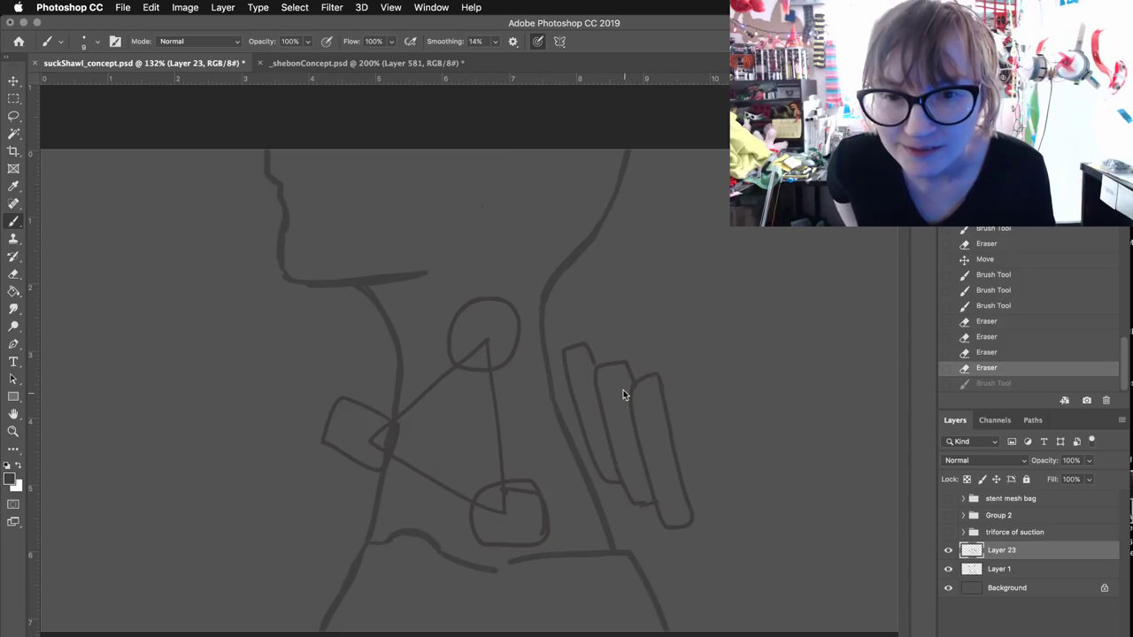
mouse_move(642, 363)
mouse_down()
mouse_move(648, 391)
mouse_move(647, 354)
mouse_move(610, 335)
mouse_move(610, 375)
mouse_move(572, 315)
mouse_move(567, 345)
mouse_move(581, 343)
mouse_up()
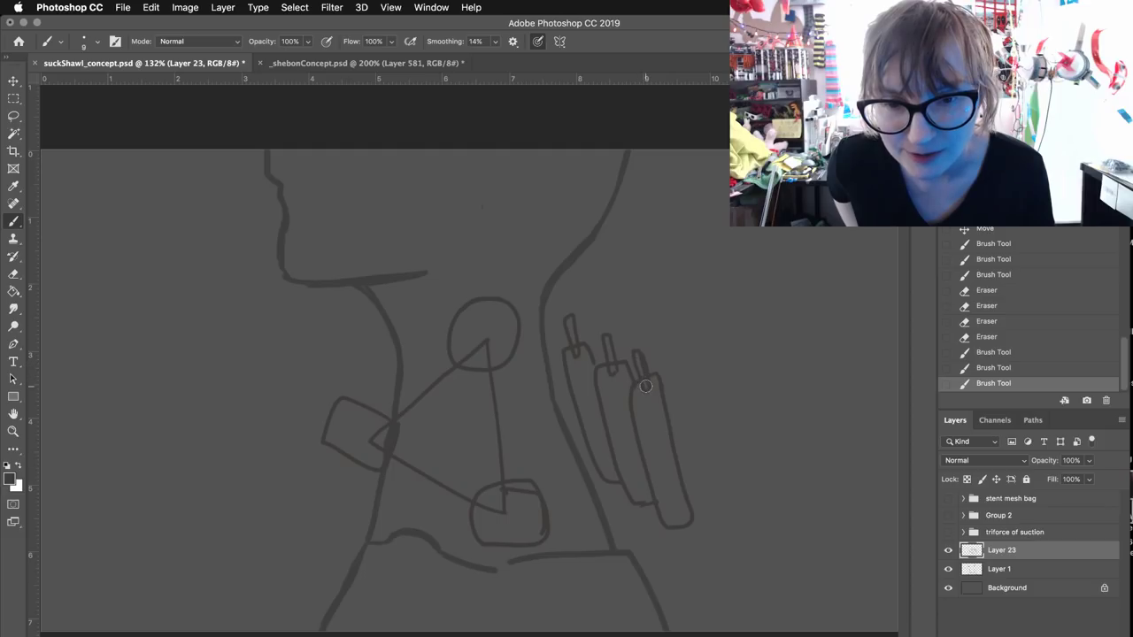
mouse_move(645, 386)
mouse_down()
mouse_move(639, 357)
mouse_move(650, 390)
mouse_up()
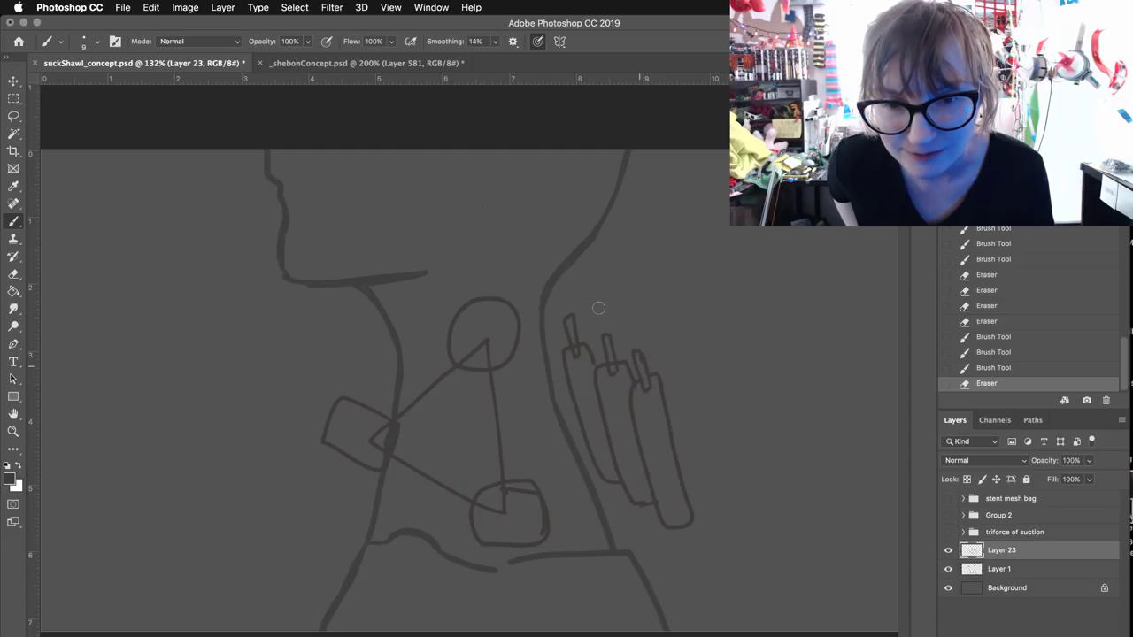
click(984, 369)
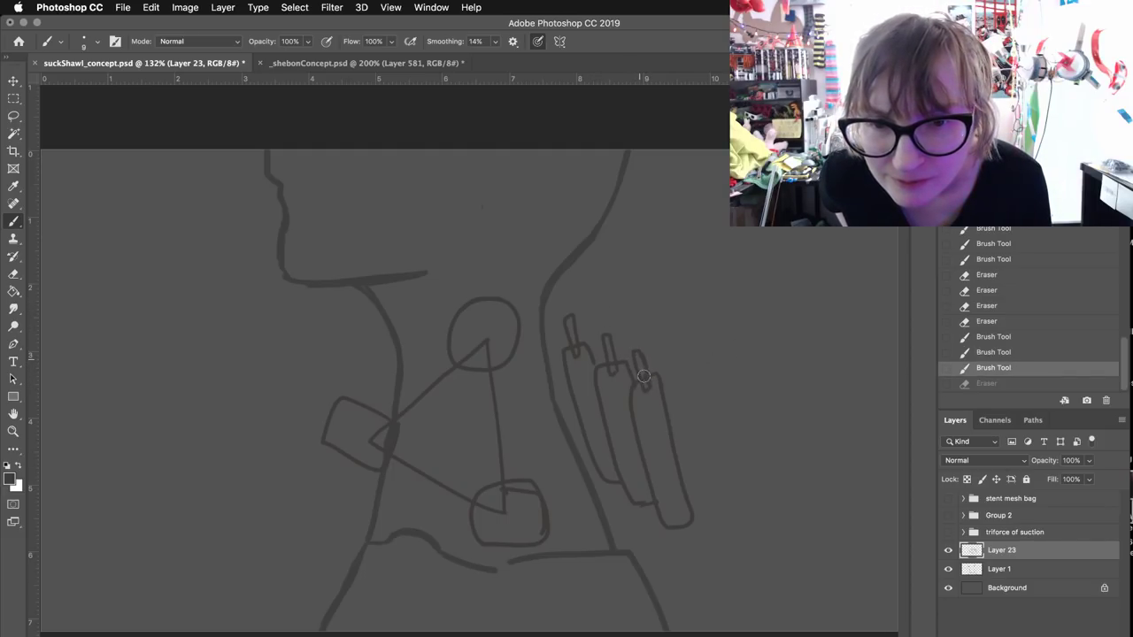
key(super+shift+z)
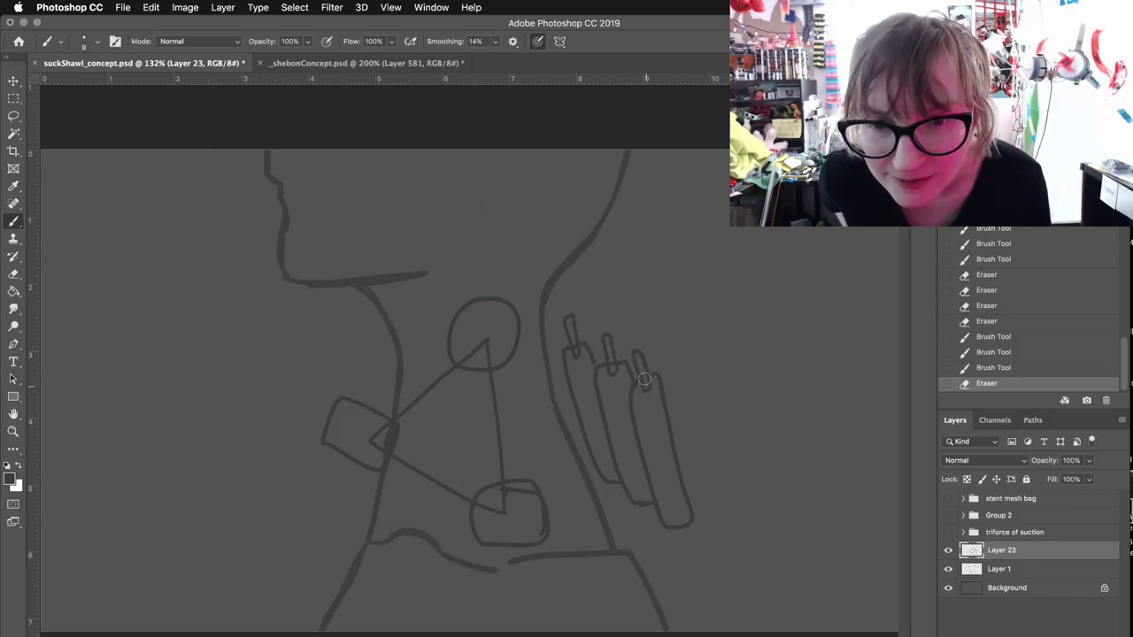
- Erase the capsule outlines crossing the tube stubs, and draw a curved line across each capsule just below its stub
mouse_move(638, 357)
mouse_down()
mouse_move(646, 386)
mouse_move(574, 340)
mouse_move(567, 312)
mouse_up()
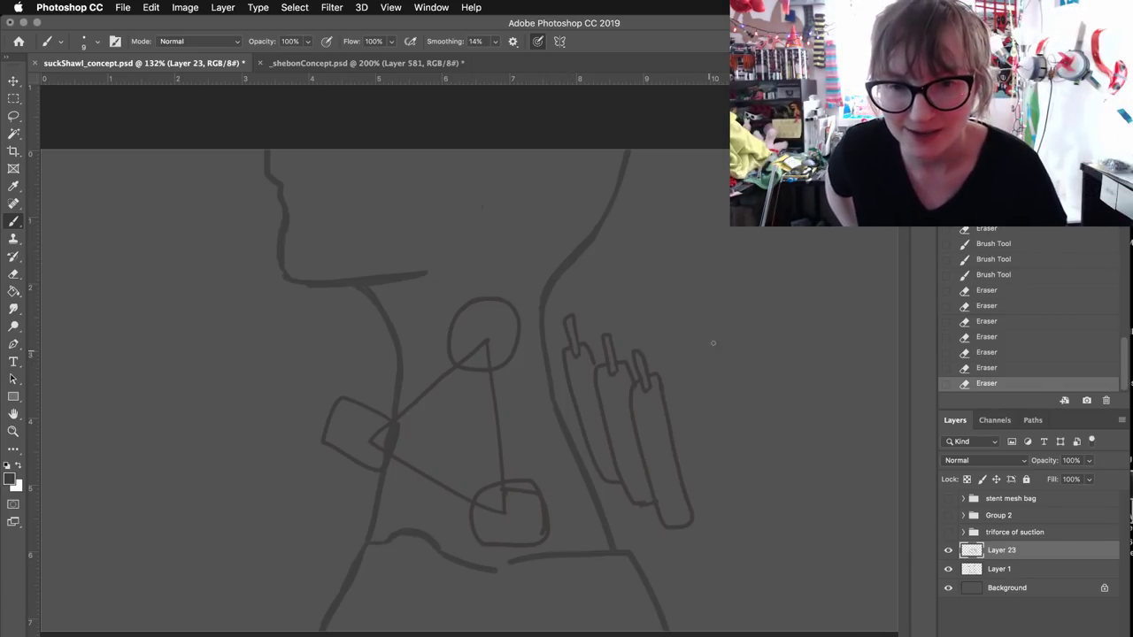
mouse_move(658, 392)
mouse_down()
mouse_move(658, 364)
mouse_move(600, 369)
mouse_move(615, 381)
mouse_move(627, 374)
mouse_move(593, 381)
mouse_move(618, 357)
mouse_move(573, 354)
mouse_up()
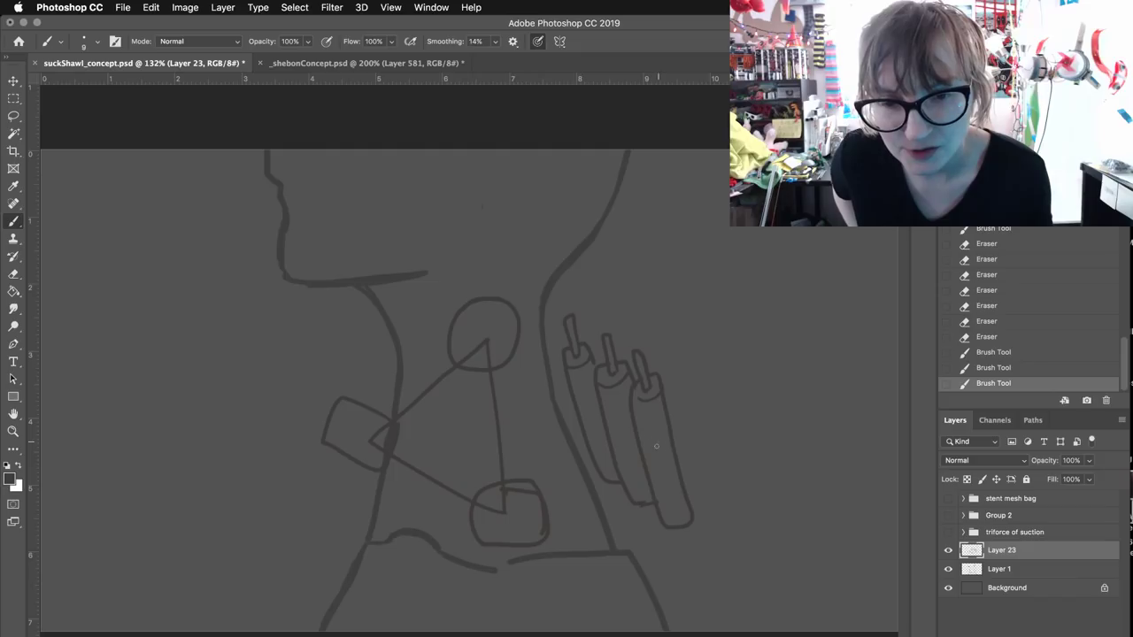
- Draw a narrow plunger rod extending out of the lower end of each capsule, and finish each rod with a flat oval flange
drag(656, 460, 684, 531)
drag(630, 449, 659, 540)
mouse_move(602, 429)
mouse_down()
mouse_move(614, 507)
mouse_move(659, 512)
mouse_up()
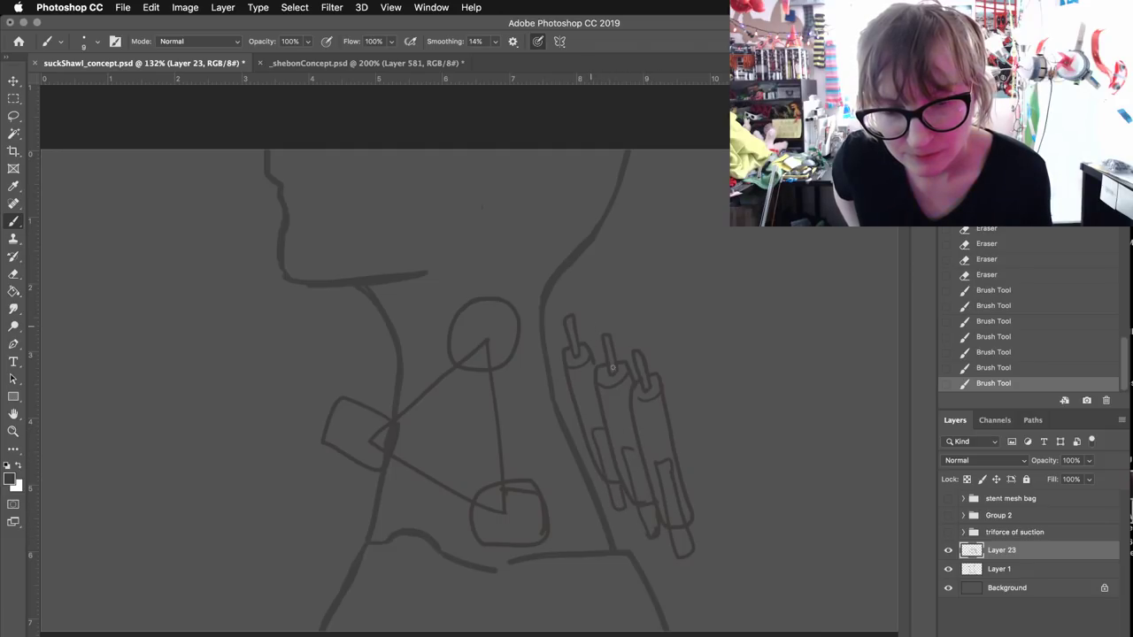
mouse_move(696, 558)
mouse_down()
mouse_move(651, 512)
mouse_move(664, 544)
mouse_move(637, 538)
mouse_move(646, 528)
mouse_move(621, 497)
mouse_move(624, 529)
mouse_move(628, 502)
mouse_move(609, 504)
mouse_up()
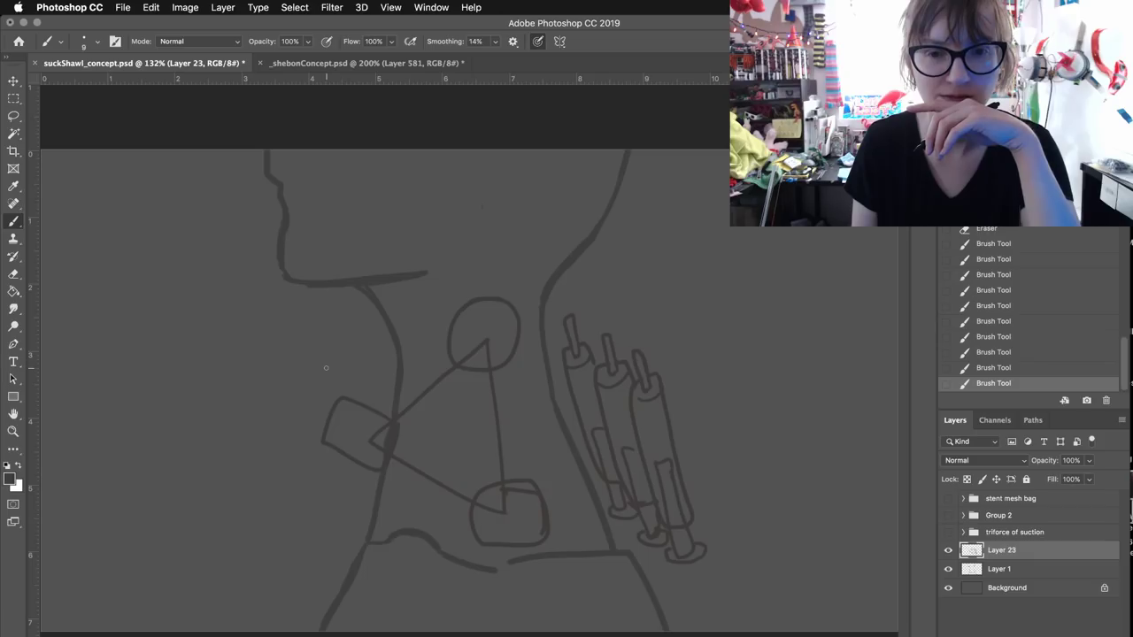
- Group Layer 23 and Layer 1, hide the new group, and show the triforce of suction group
shift+click(969, 570)
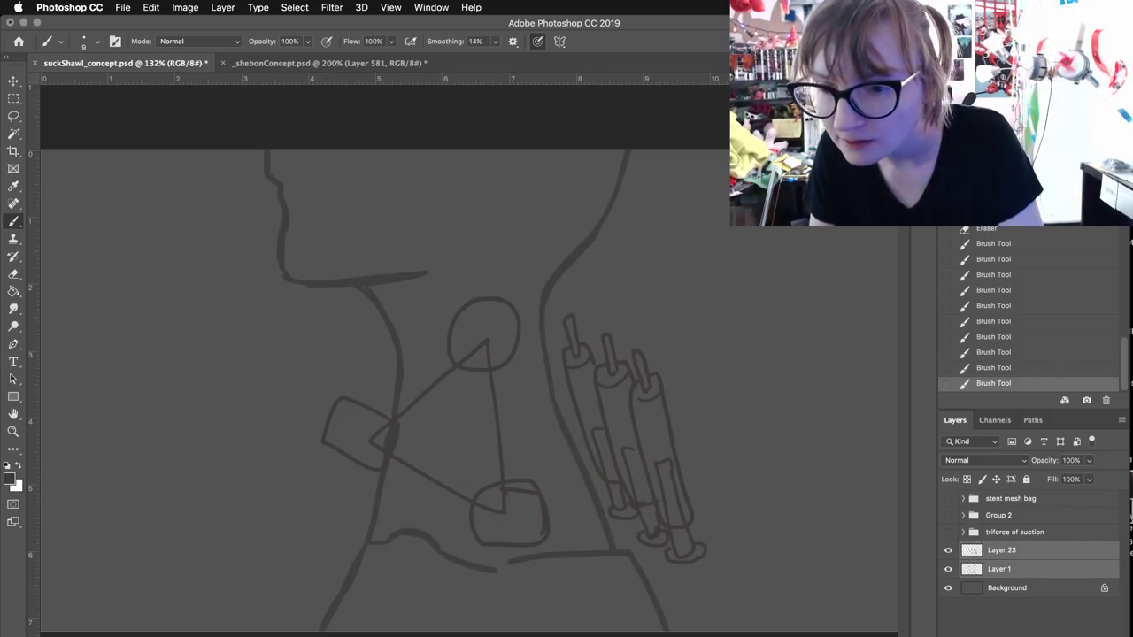
key(super+g)
click(948, 549)
click(948, 532)
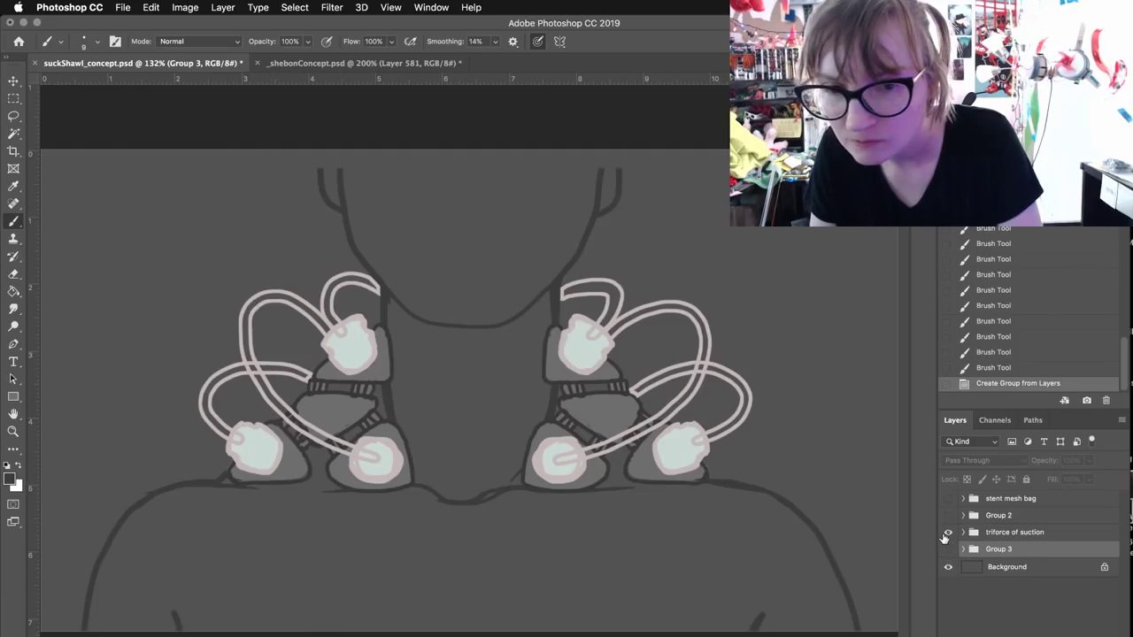
- Switch to OBS to check the live stream, and bring up the Safari chat window to read the viewers' messages
mouse_move(5, 399)
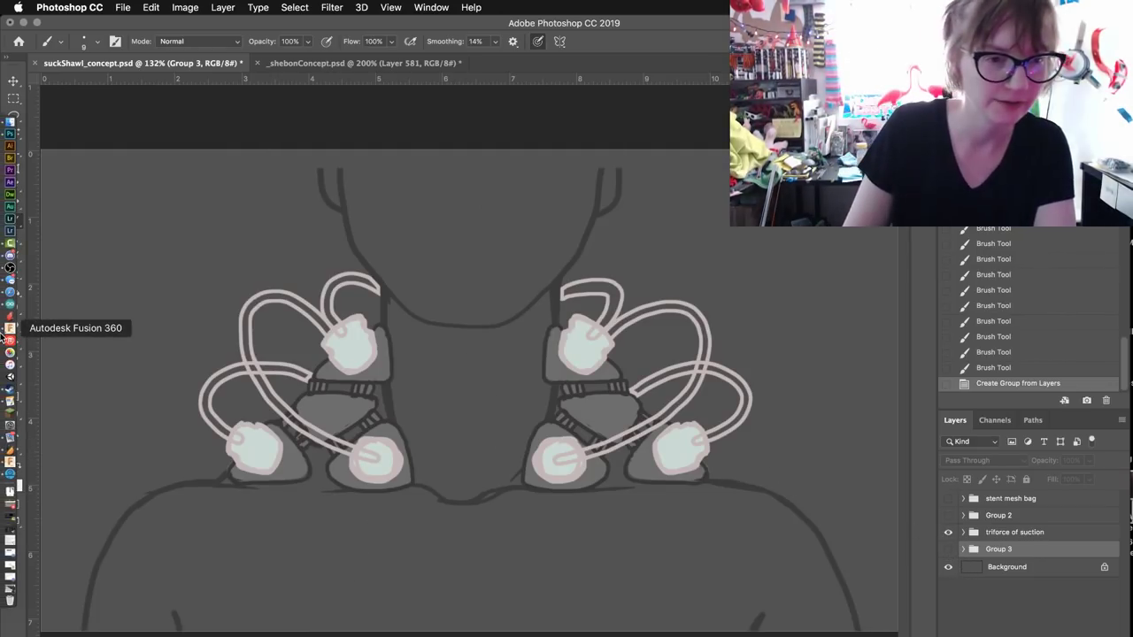
click(8, 272)
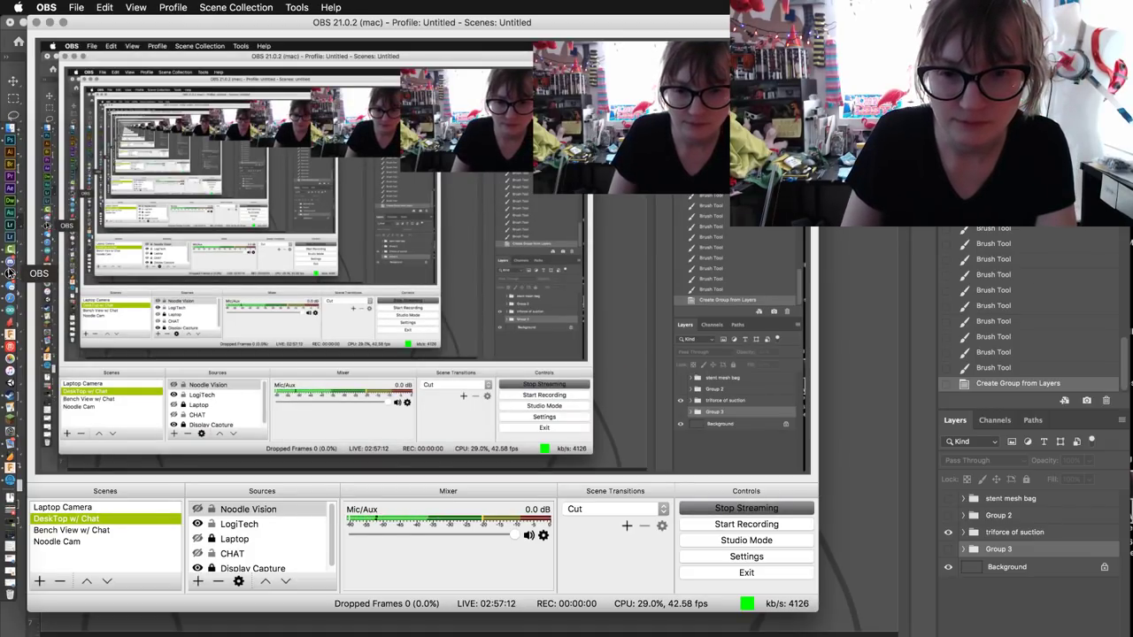
click(9, 296)
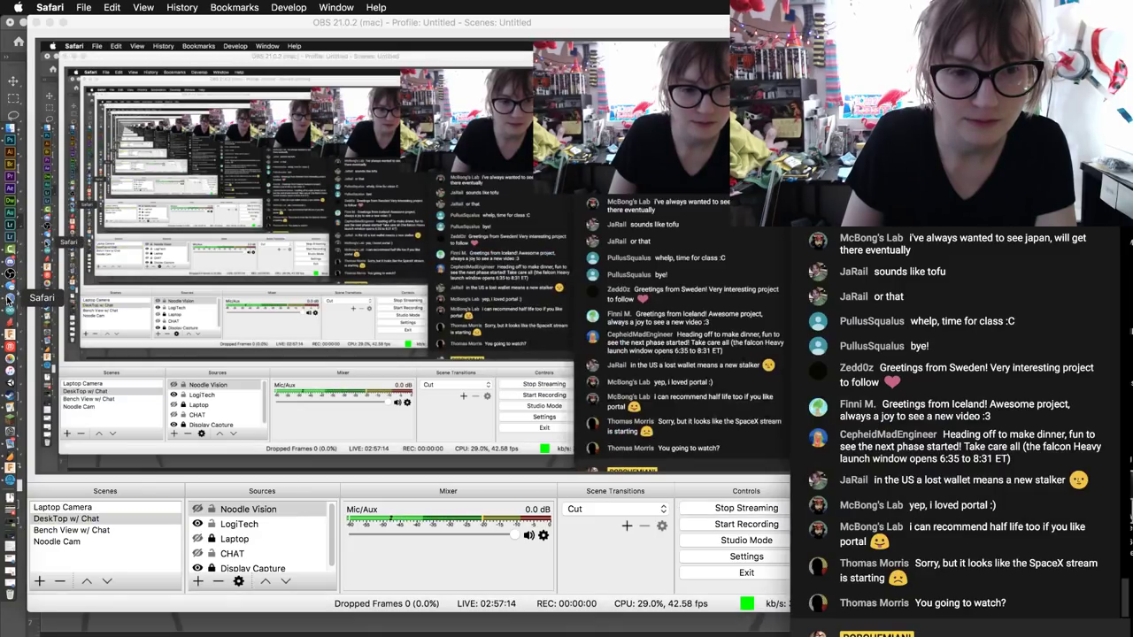
key(super+Tab)
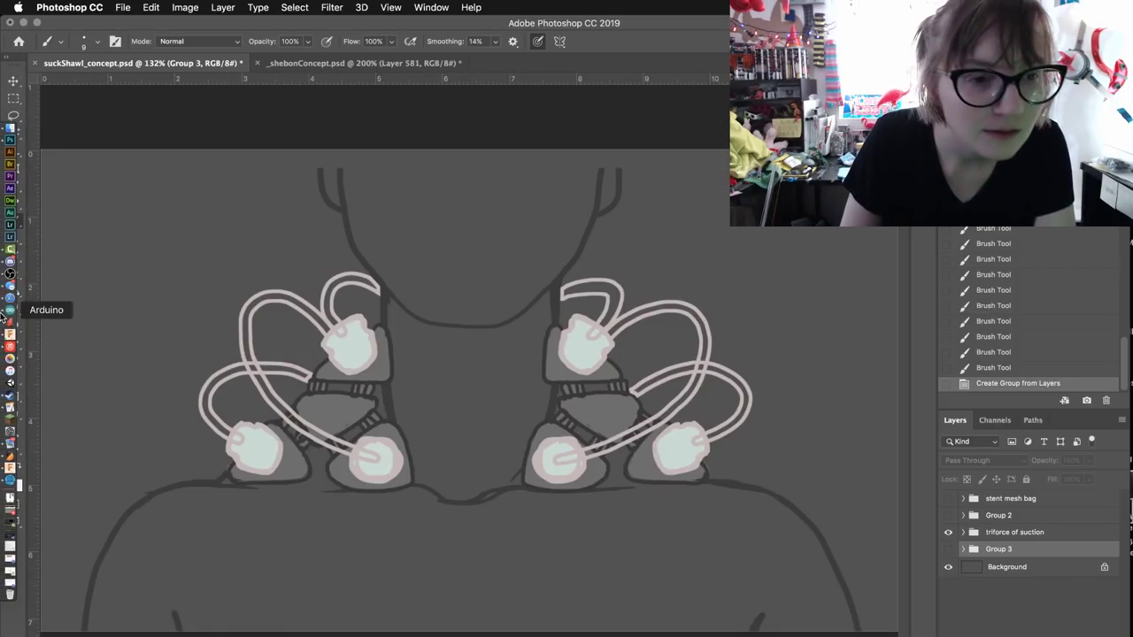
click(9, 302)
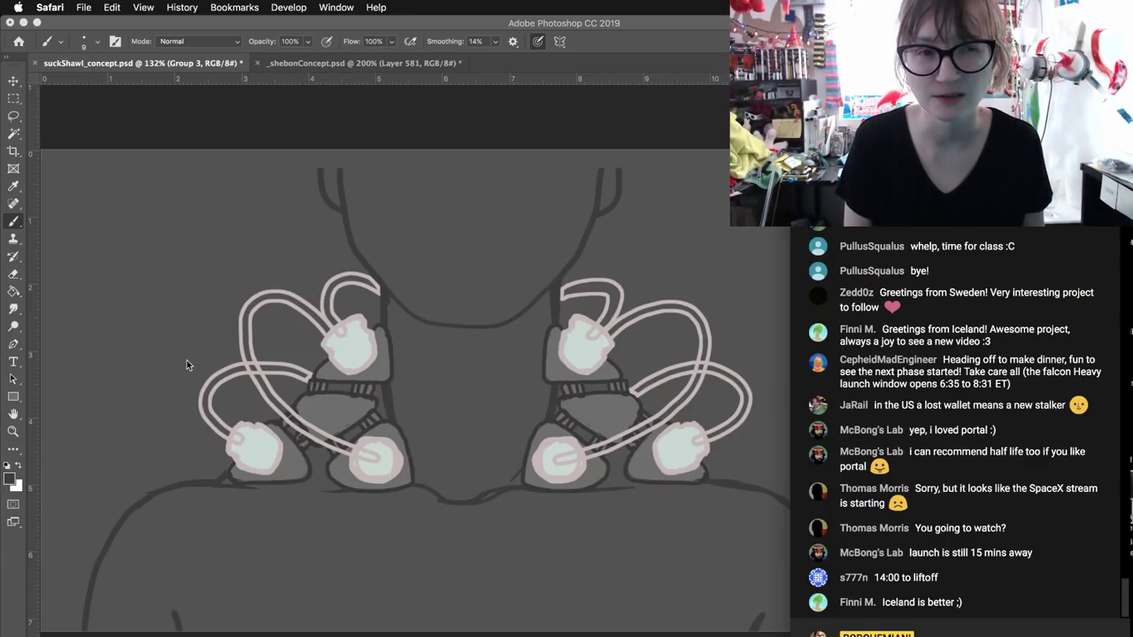
- Switch to Discord, copy the server's invite link, close its window, and share the link in the stream chat
mouse_move(4, 227)
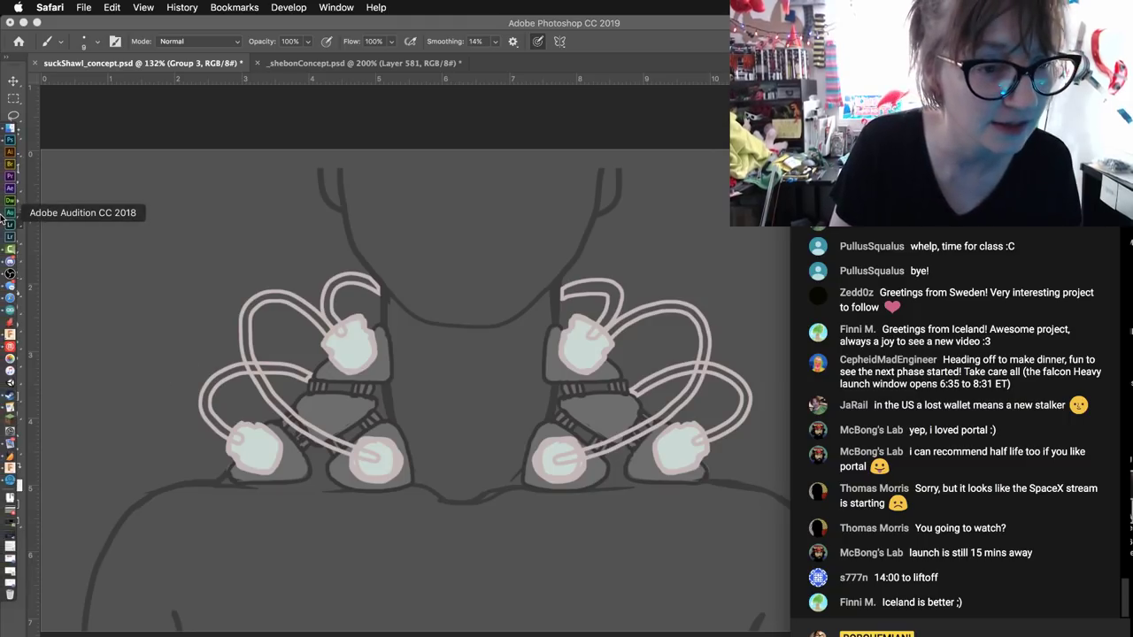
click(9, 265)
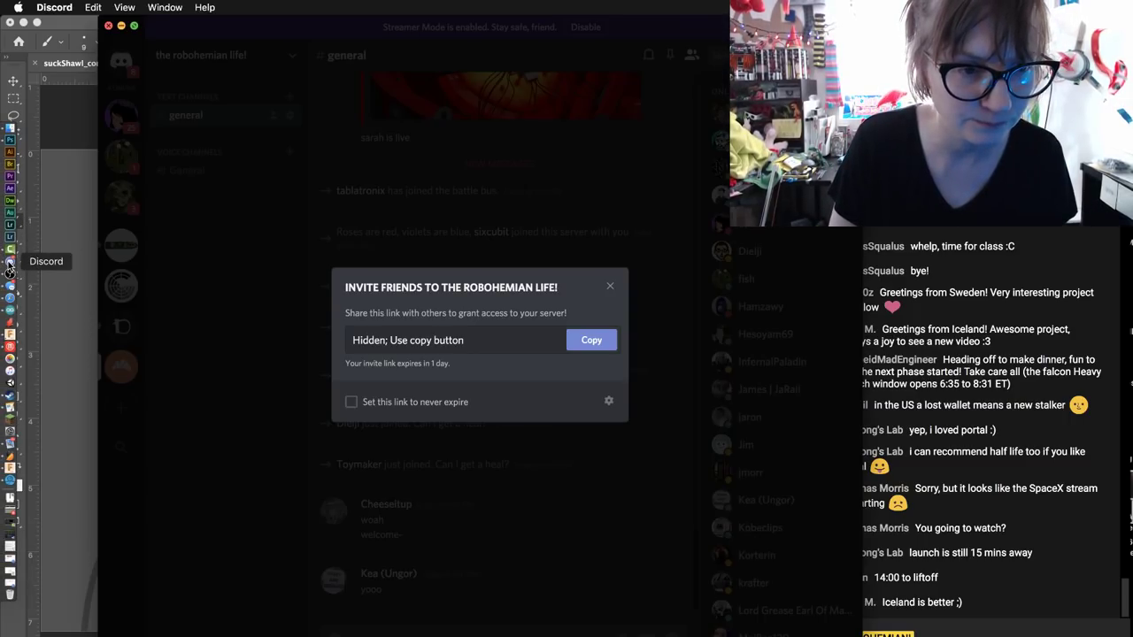
click(601, 344)
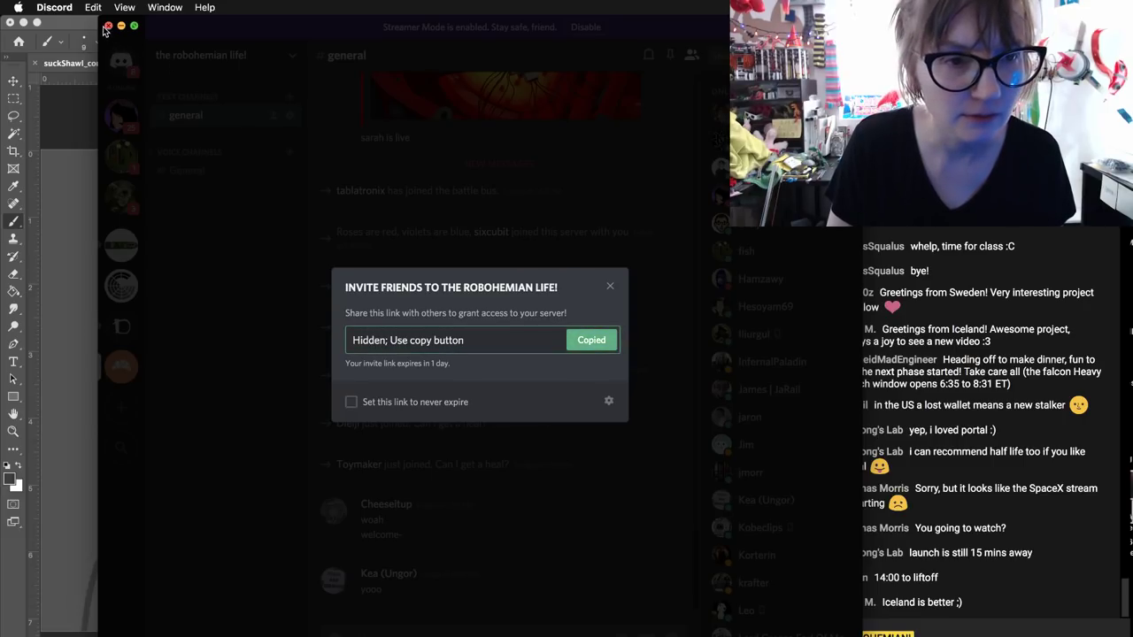
click(107, 25)
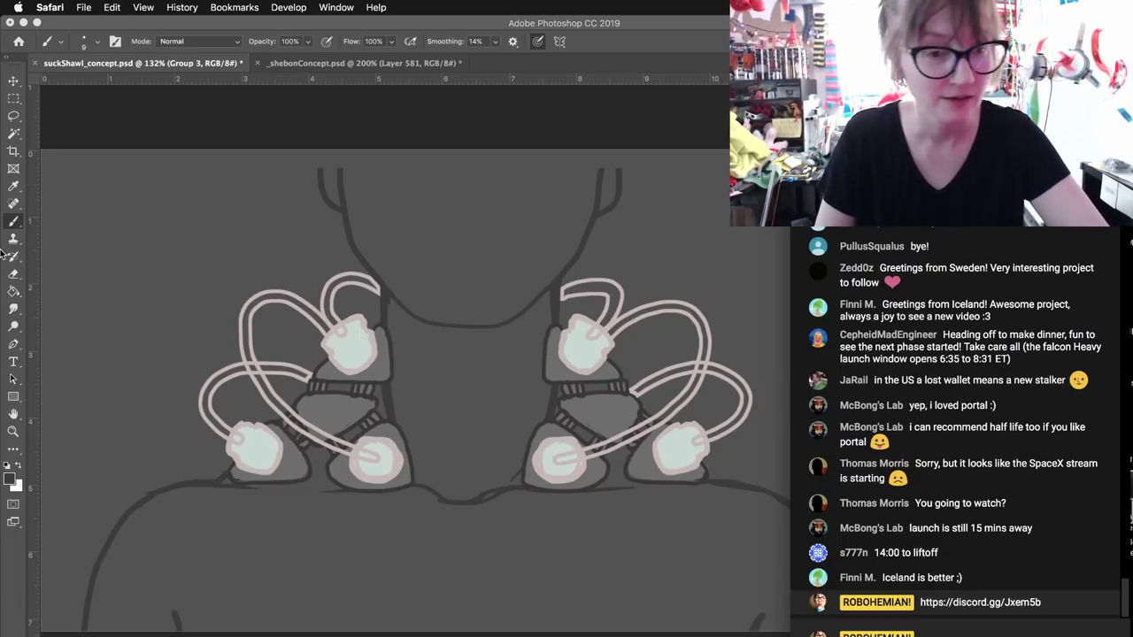
- Switch to Fusion 360, examine the hinged three-ring triangle assembly from different angles, and put its window away
mouse_move(3, 253)
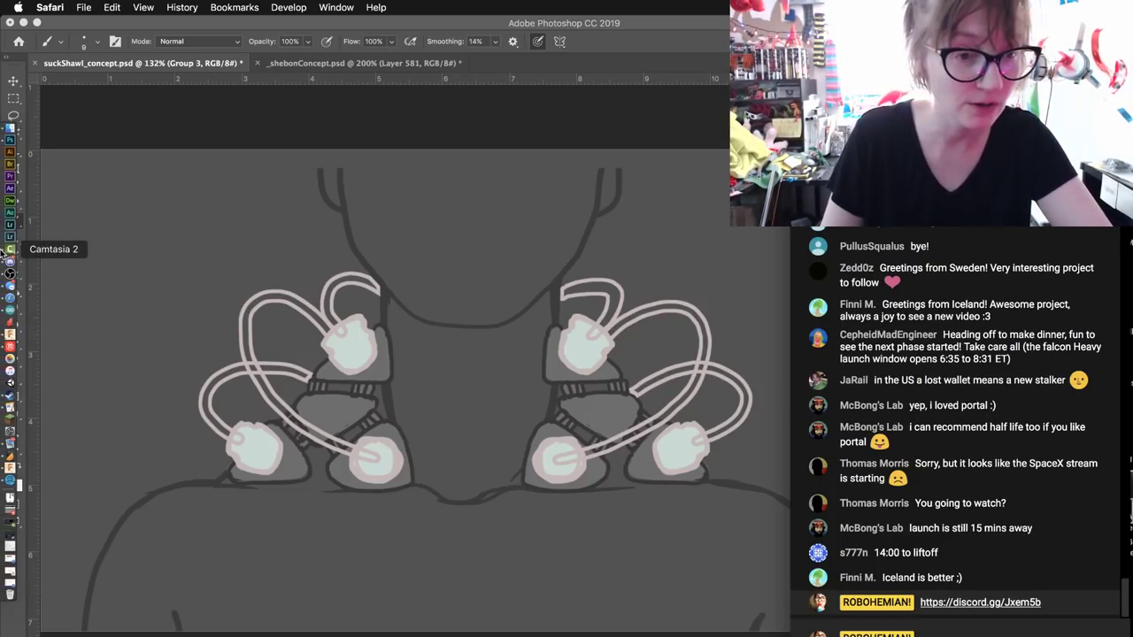
click(10, 333)
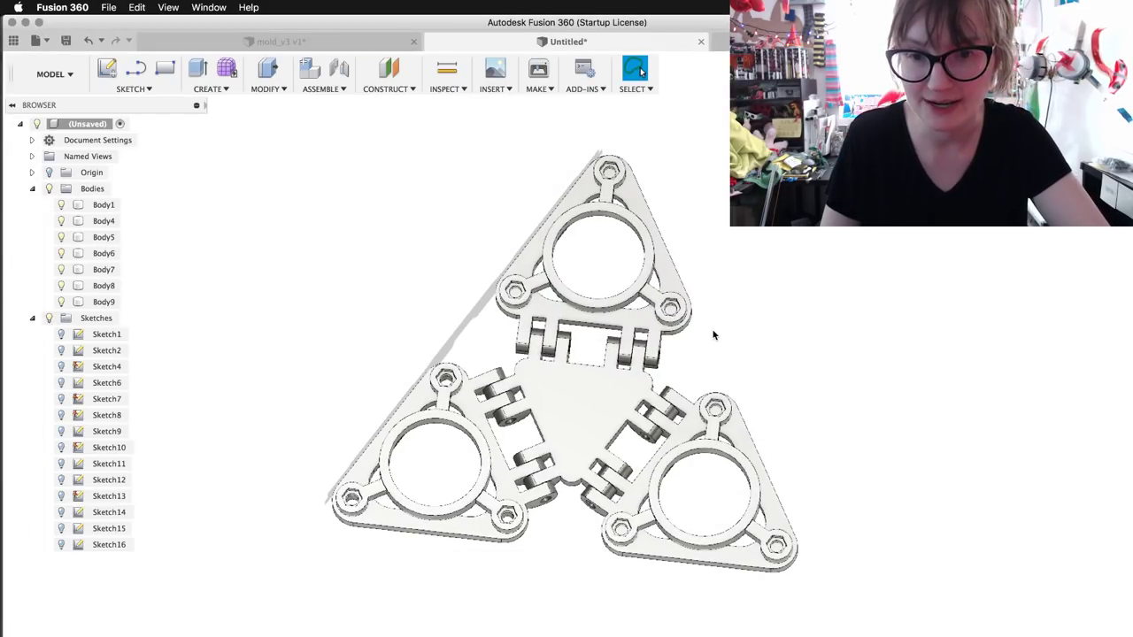
drag(714, 334, 256, 331)
drag(465, 454, 520, 451)
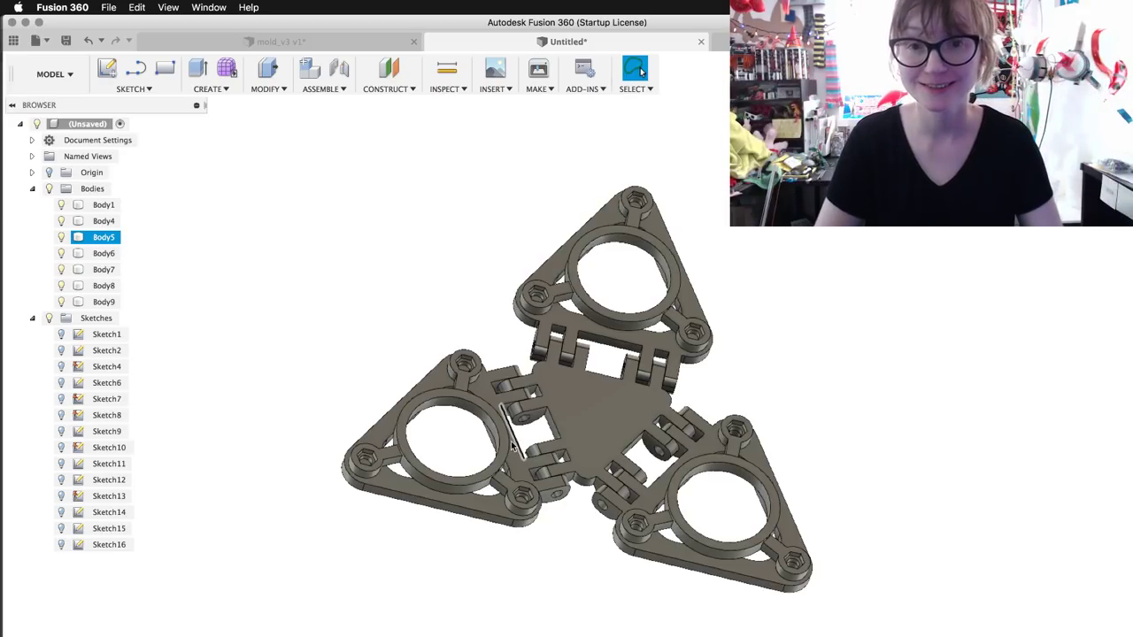
click(303, 246)
click(25, 22)
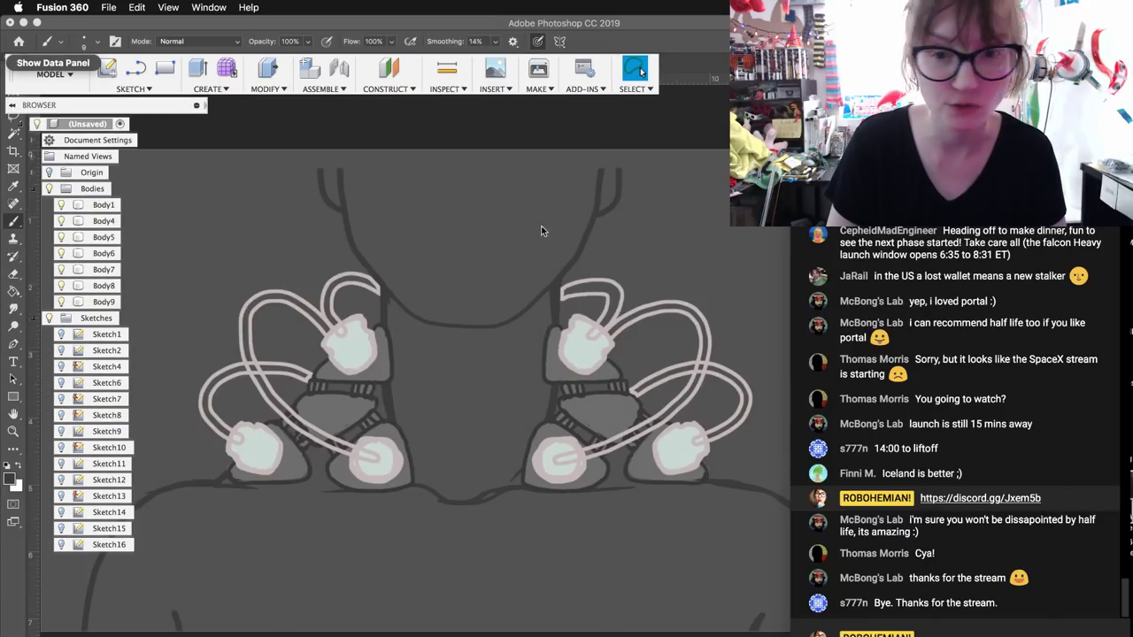
- Bring Photoshop back to the front, and switch to OBS to view the stream controls
click(628, 103)
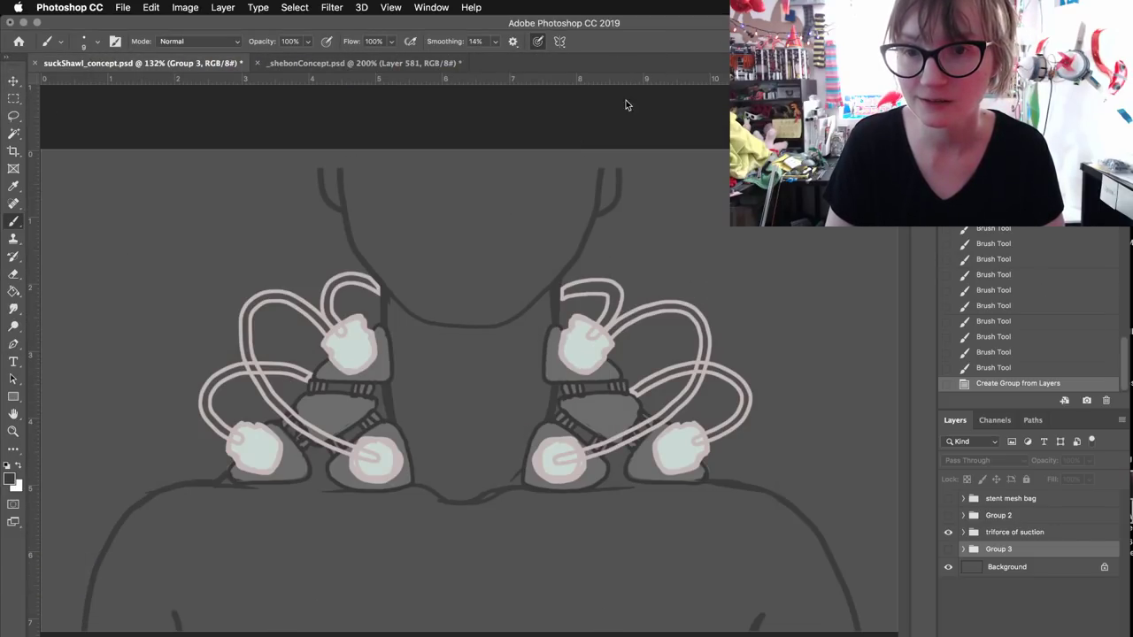
mouse_move(7, 336)
click(8, 276)
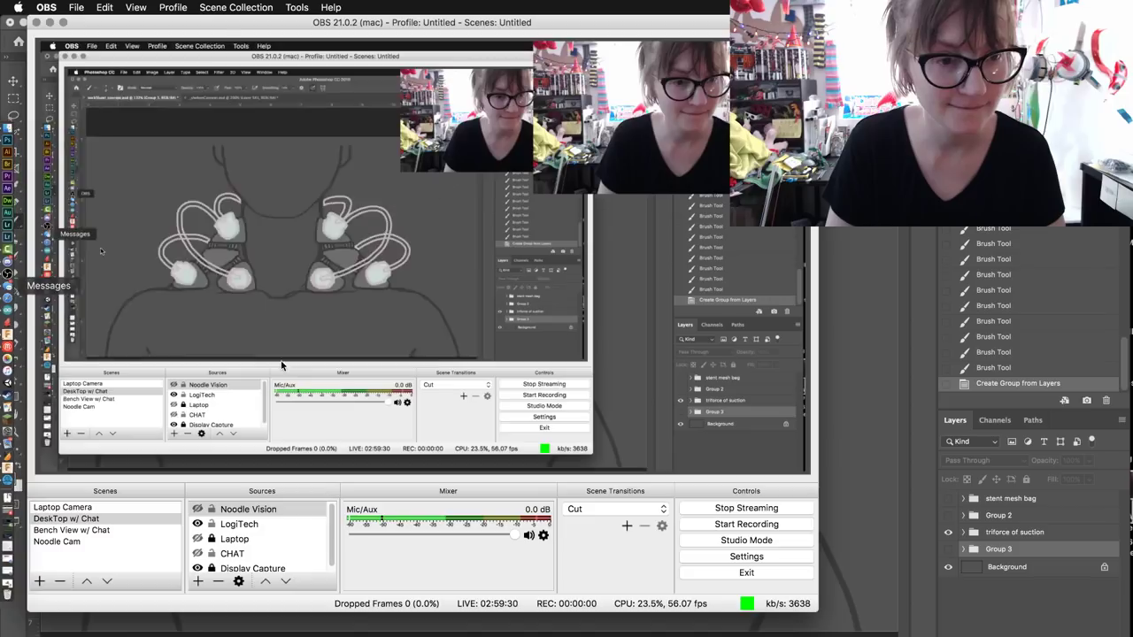